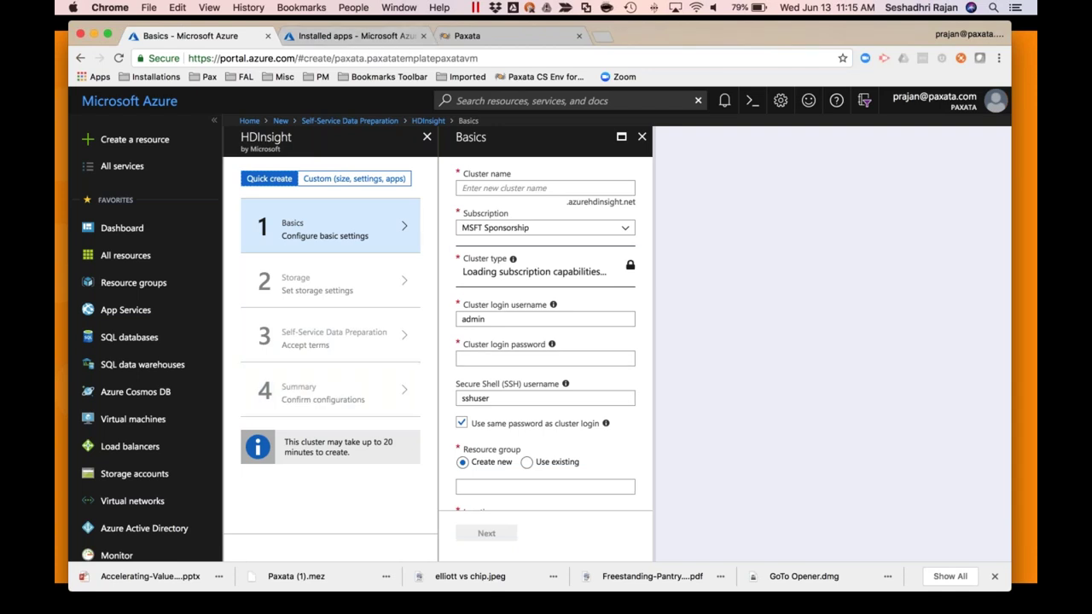
Switch to the browser tab showing the pak001 HDInsight cluster page
left_click(347, 38)
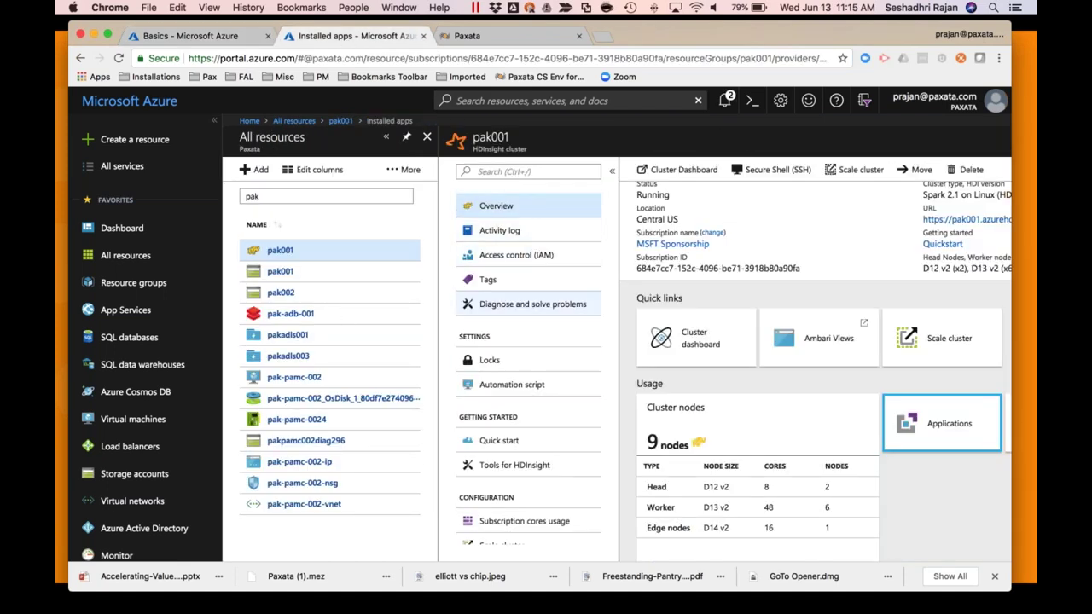
Launch the paxatapipeline-edgenode app's Paxata portal from pak001's installed applications
scroll(508, 371, "right", 5)
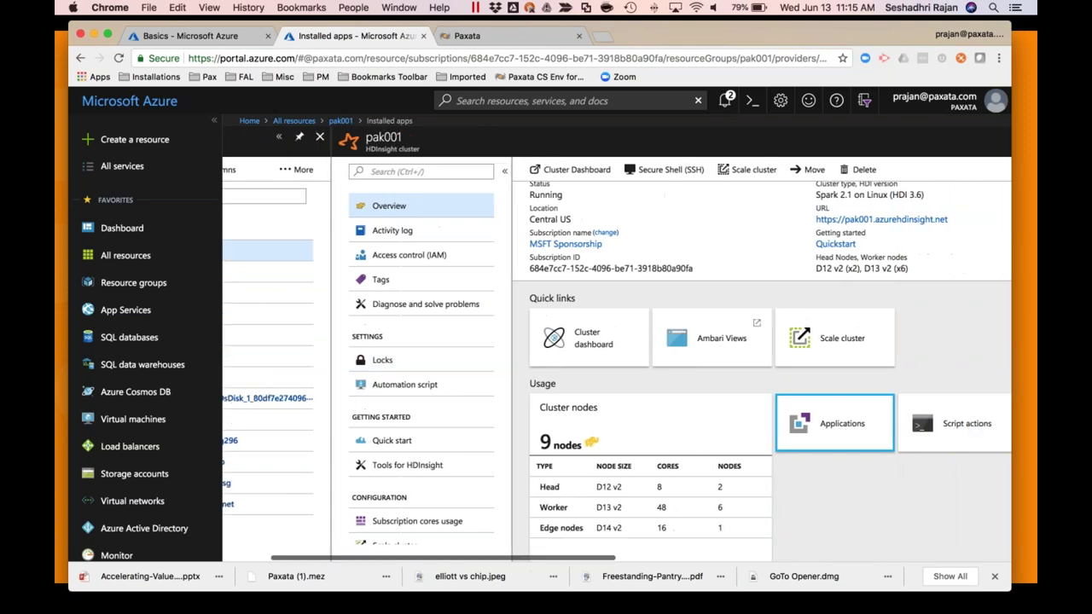
scroll(504, 373, "right", 3)
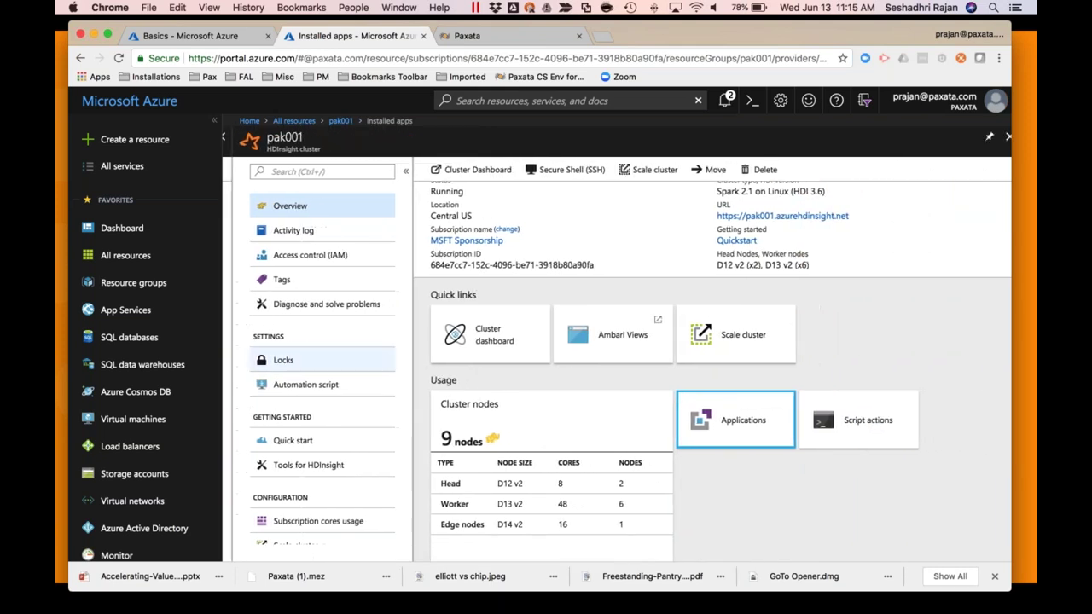
left_click(753, 429)
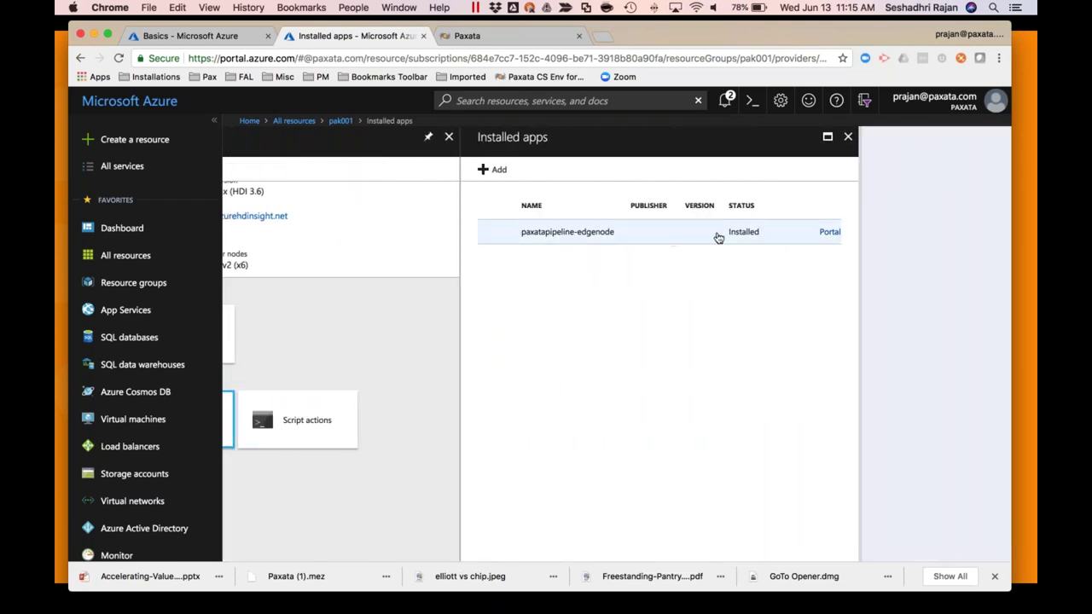
left_click(776, 232)
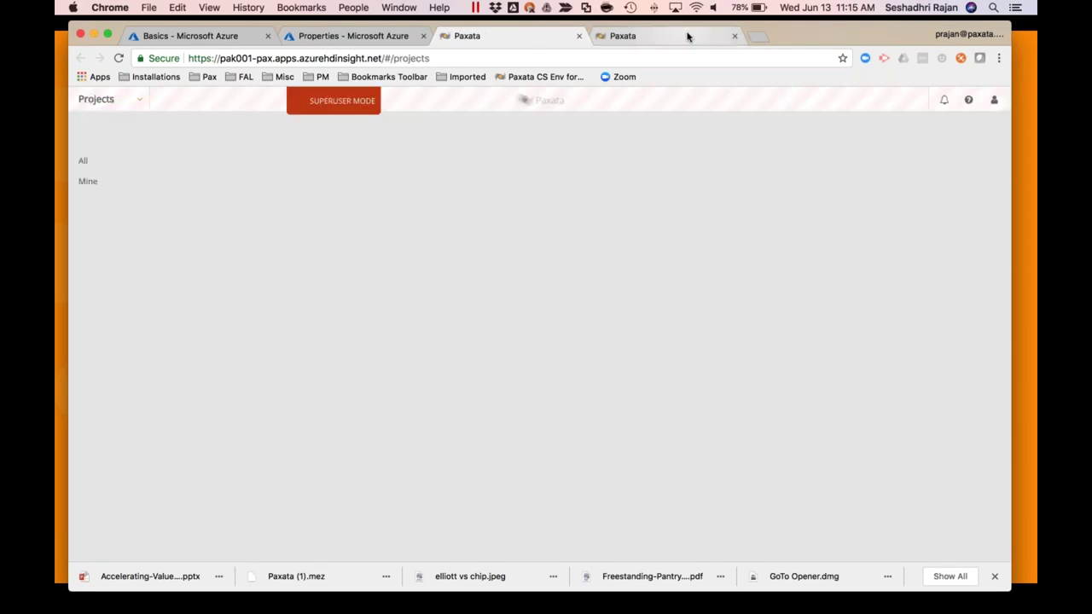
Close the duplicate Paxata tab and go to the Admin area's All Tenants page
left_click(687, 36)
left_click(735, 36)
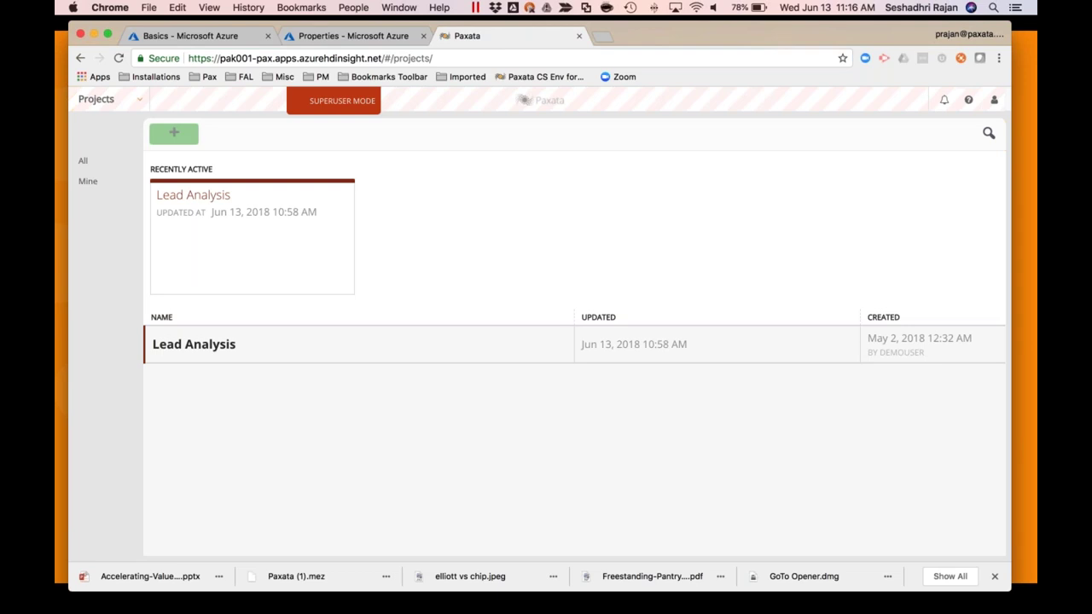
left_click(125, 102)
left_click(92, 208)
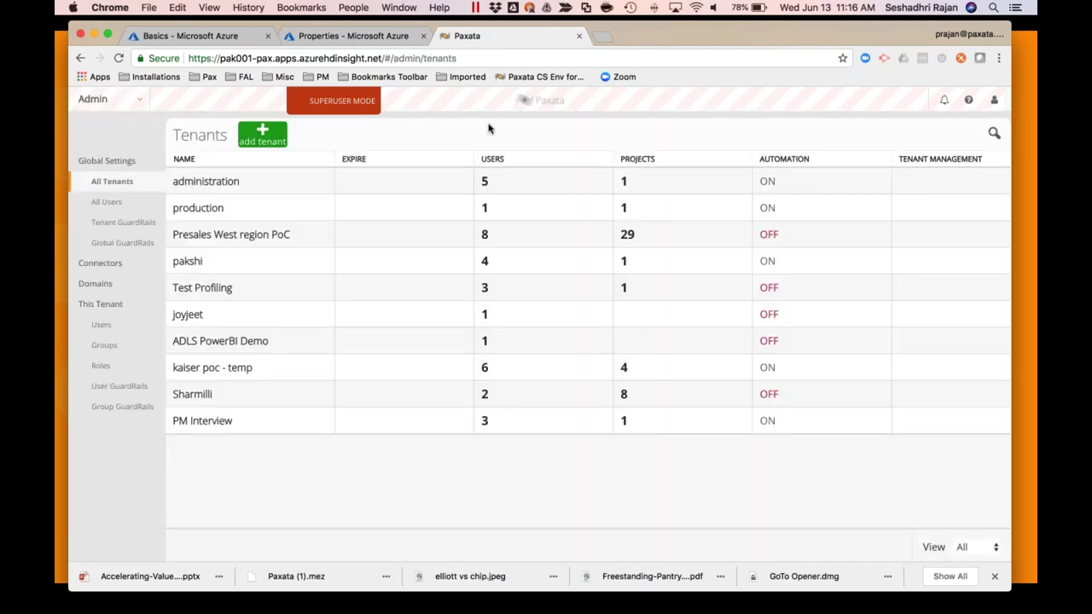
Add a new tenant user, entering the username, e-mail address and password twice
left_click(106, 327)
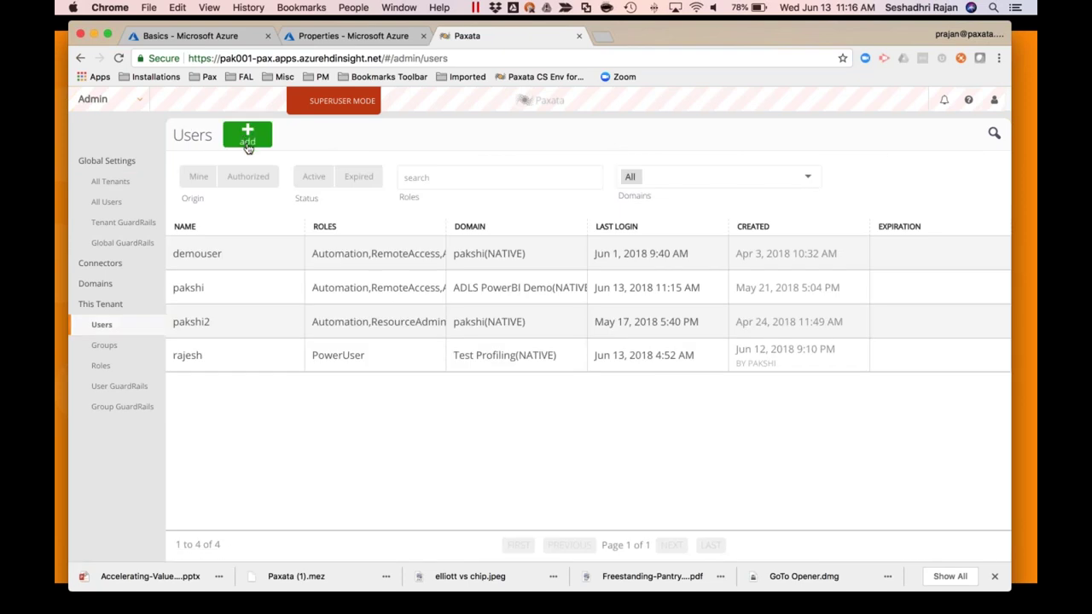
left_click(248, 138)
left_click(674, 283)
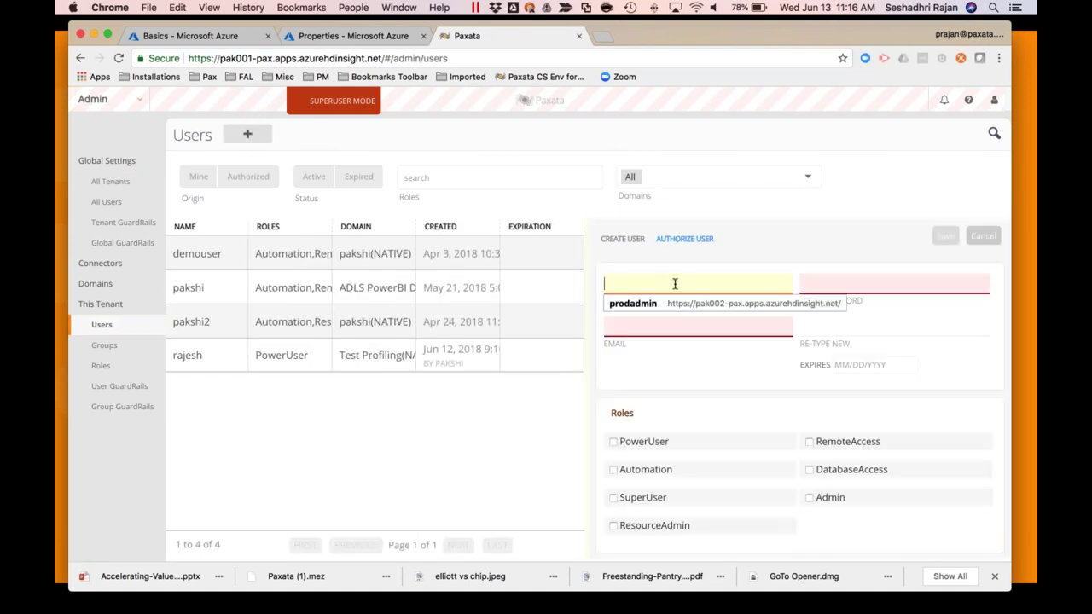
type("debbie")
left_click(673, 323)
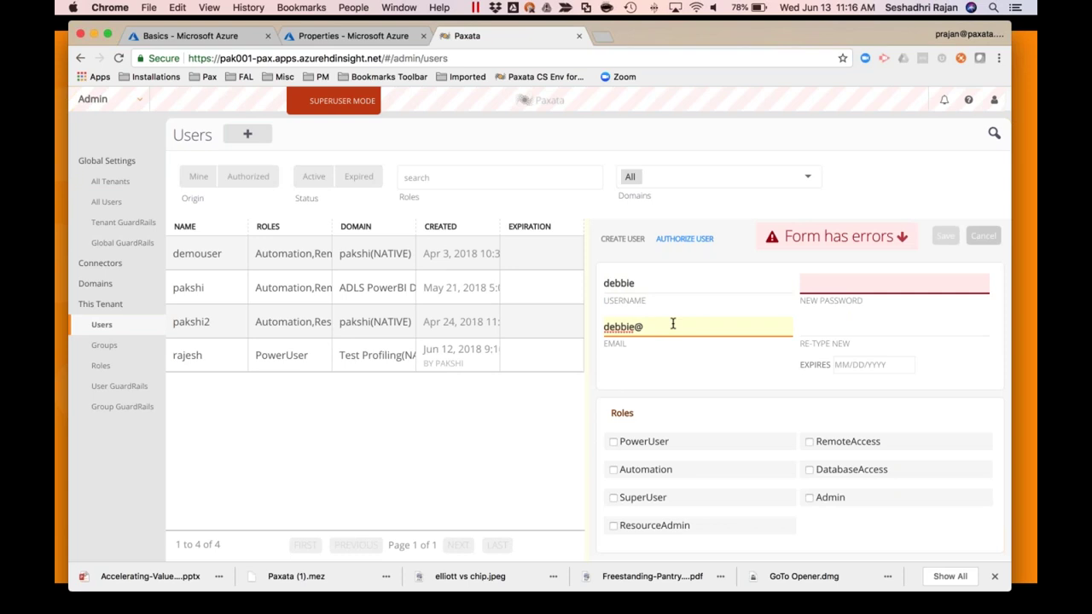
left_click(869, 283)
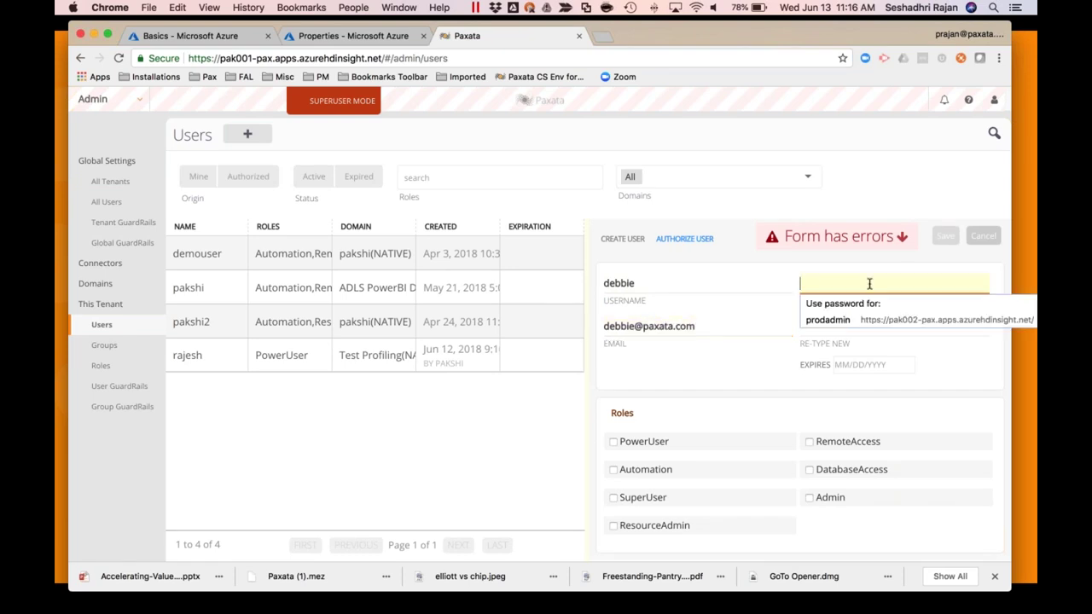
type("Paxata123!")
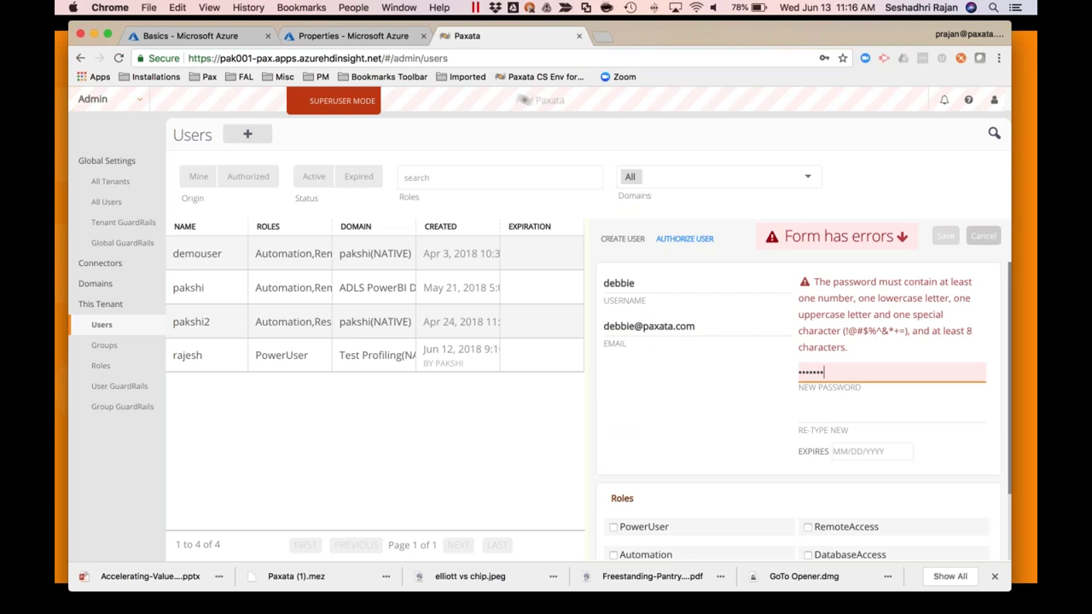
key("Tab")
type("Paxat")
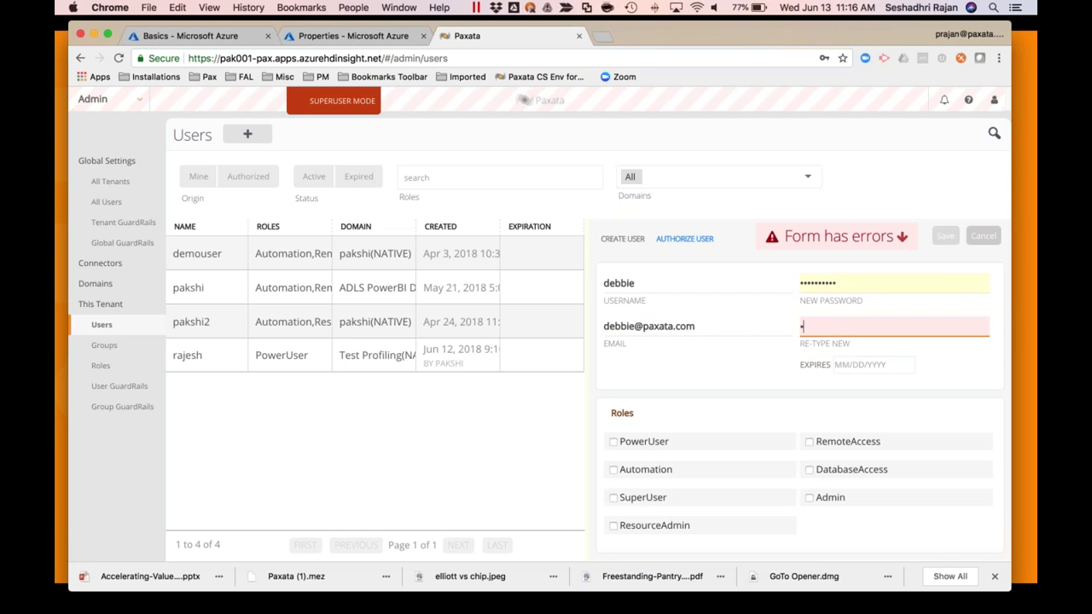
type("a123!")
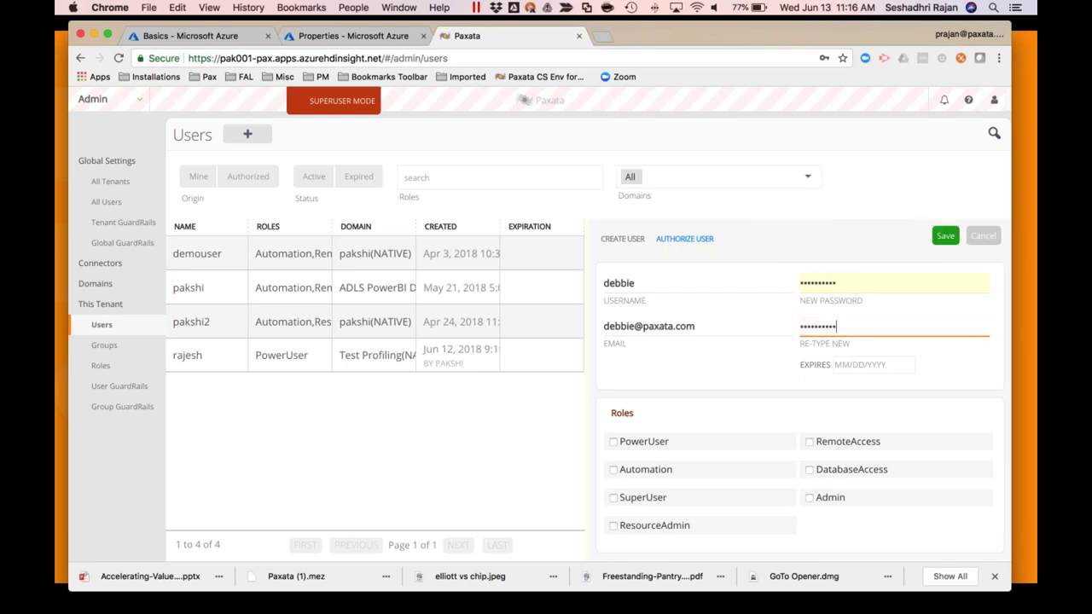
left_click(724, 421)
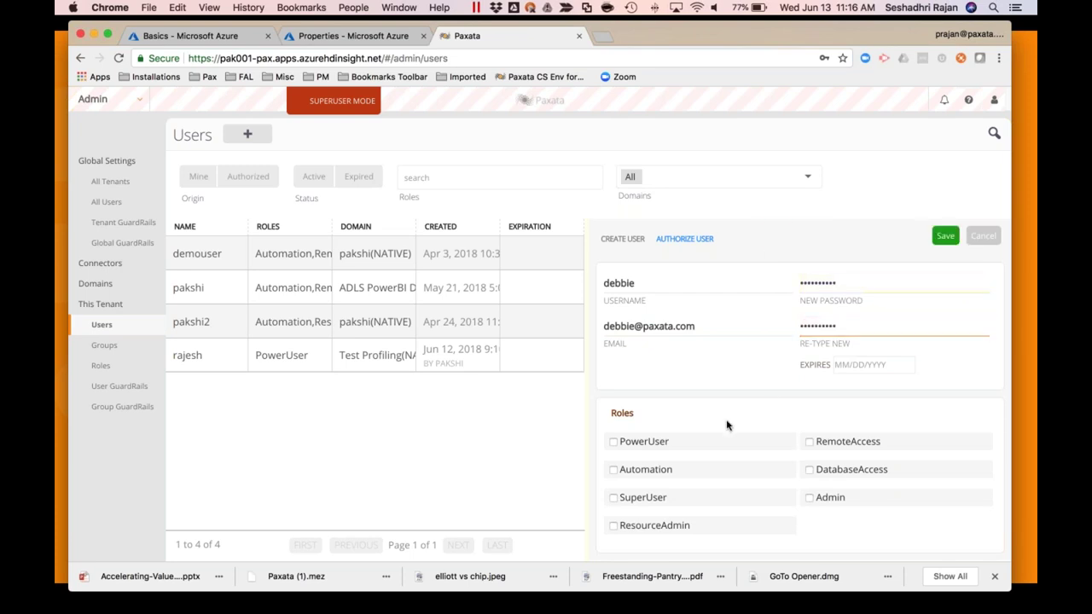
Give the new user the PowerUser and Automation roles and save it
left_click(638, 446)
left_click(638, 470)
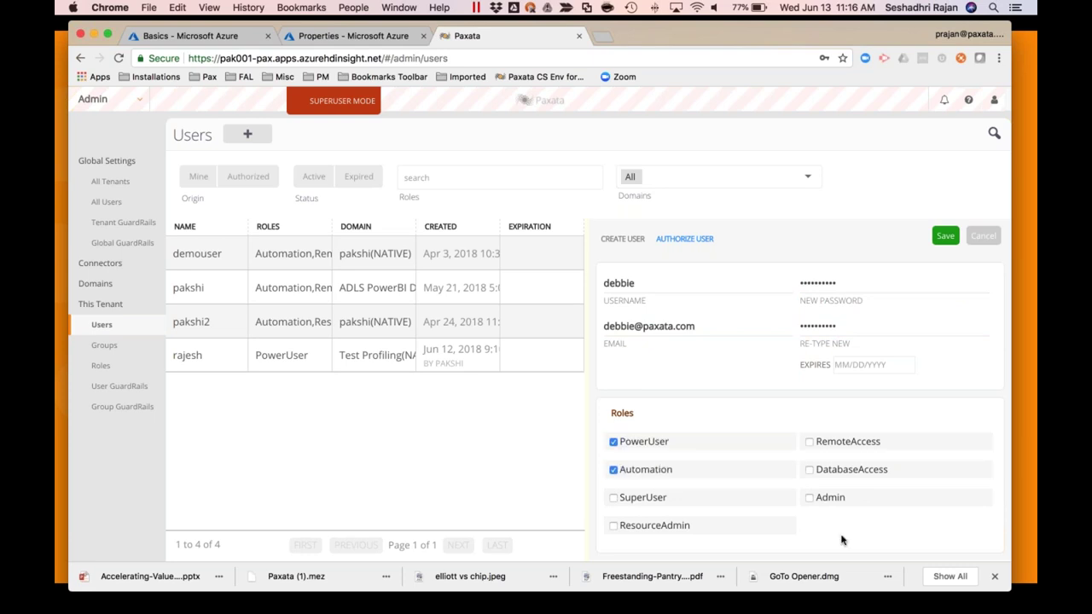
left_click(945, 235)
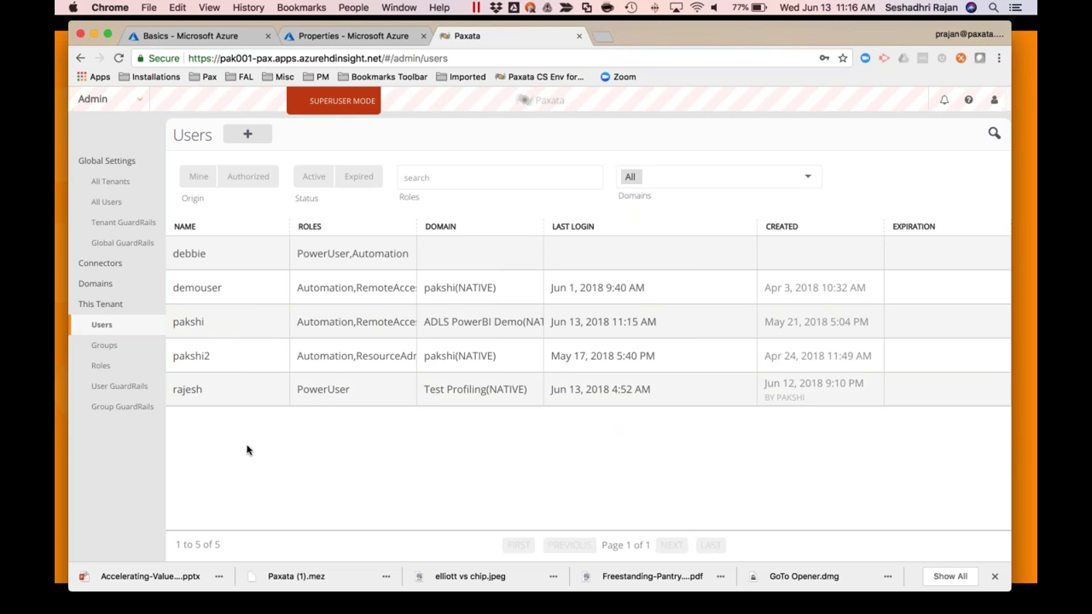
left_click(102, 264)
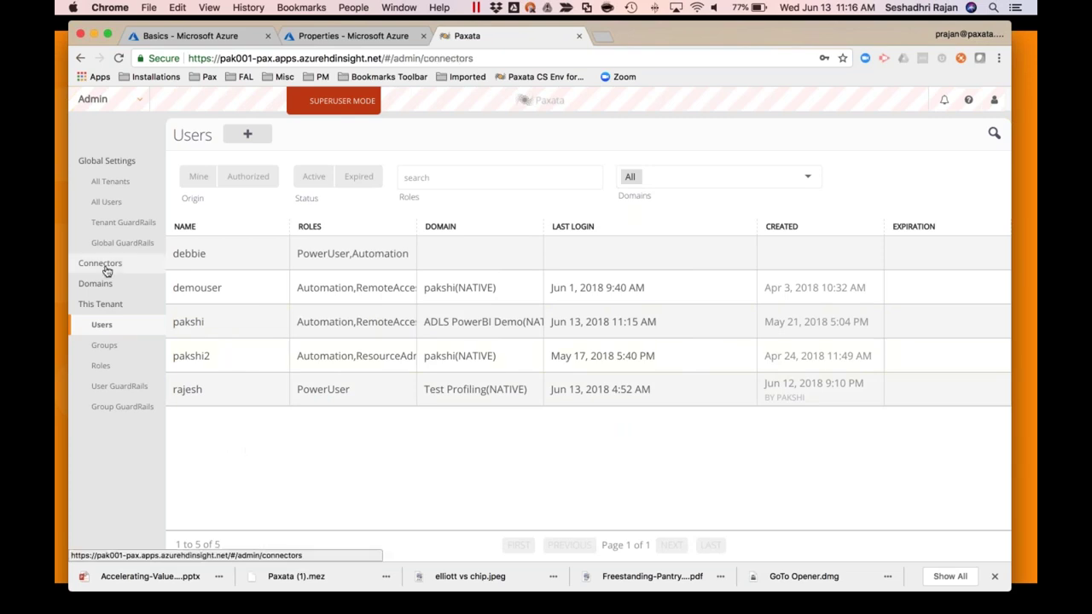
Draft an Azure Data Lake Store connector with DataAccess group access, then discard it unsaved
left_click(385, 135)
left_click(649, 208)
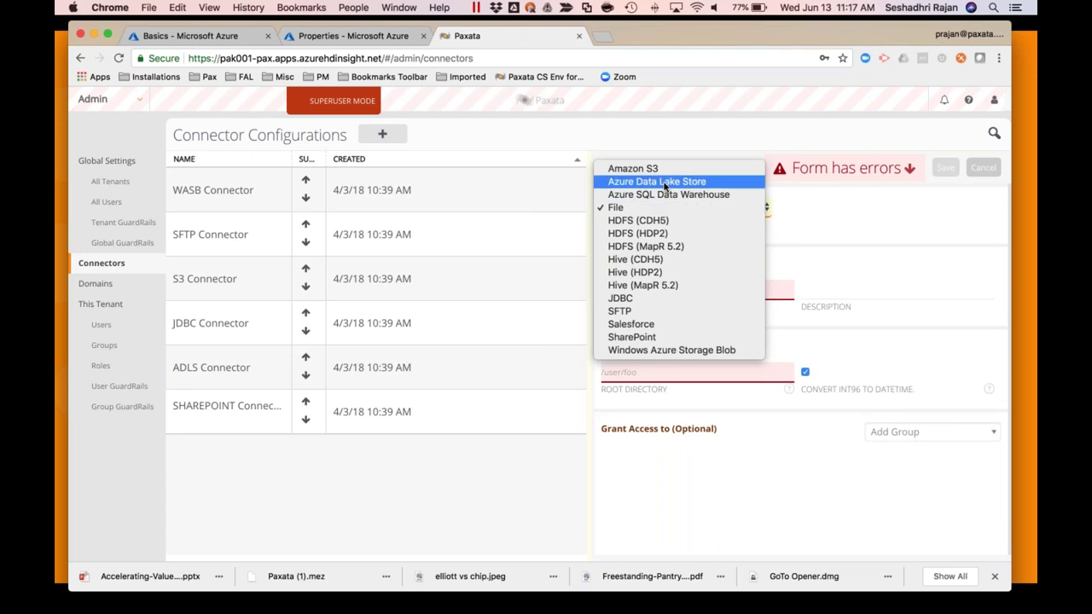
left_click(665, 182)
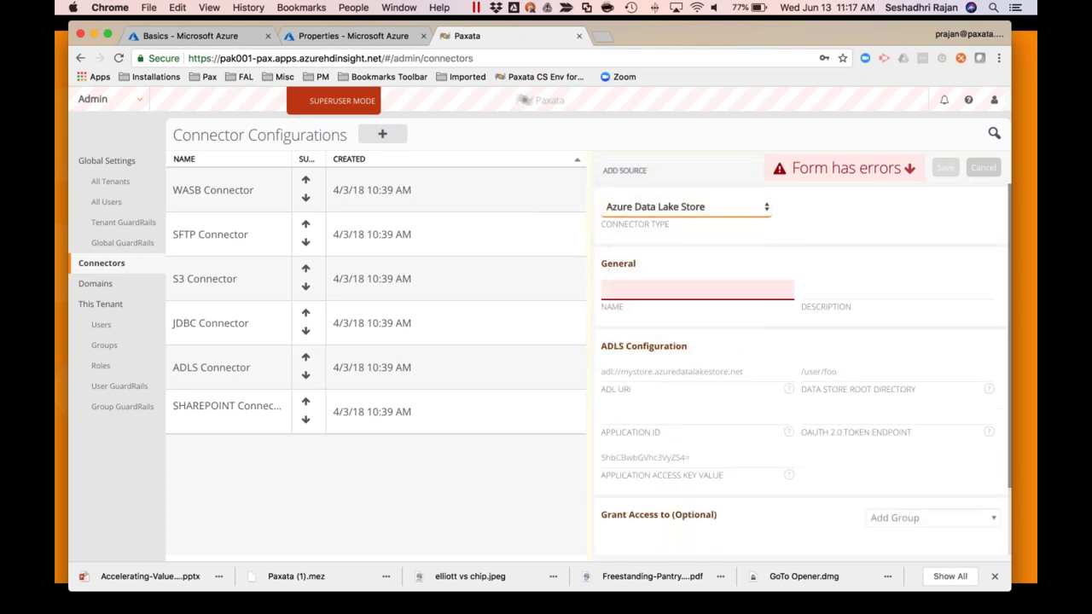
scroll(684, 416, "down", 2)
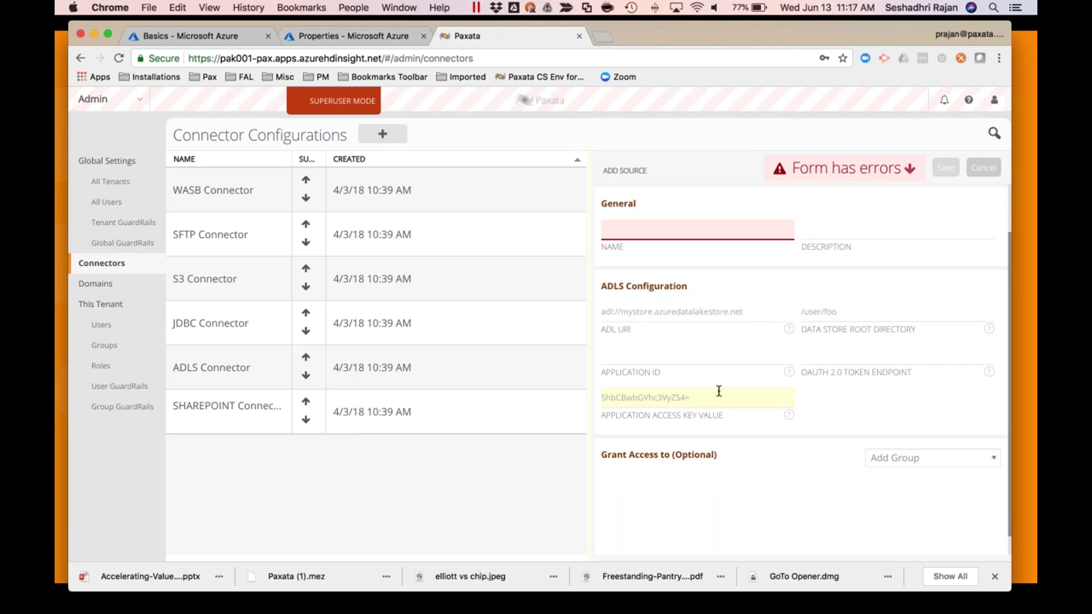
left_click(930, 458)
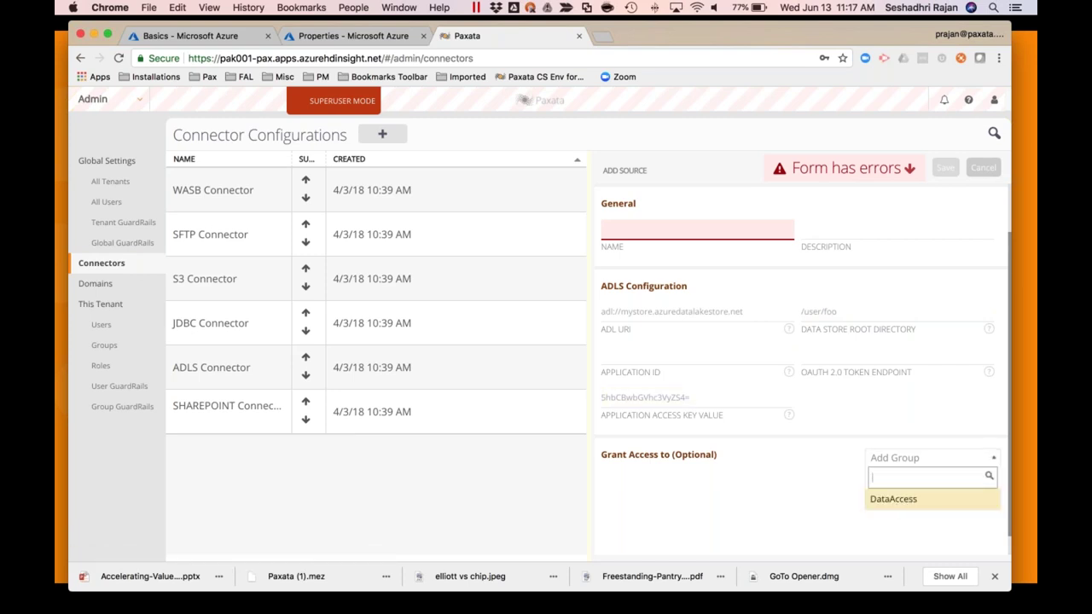
key("Return")
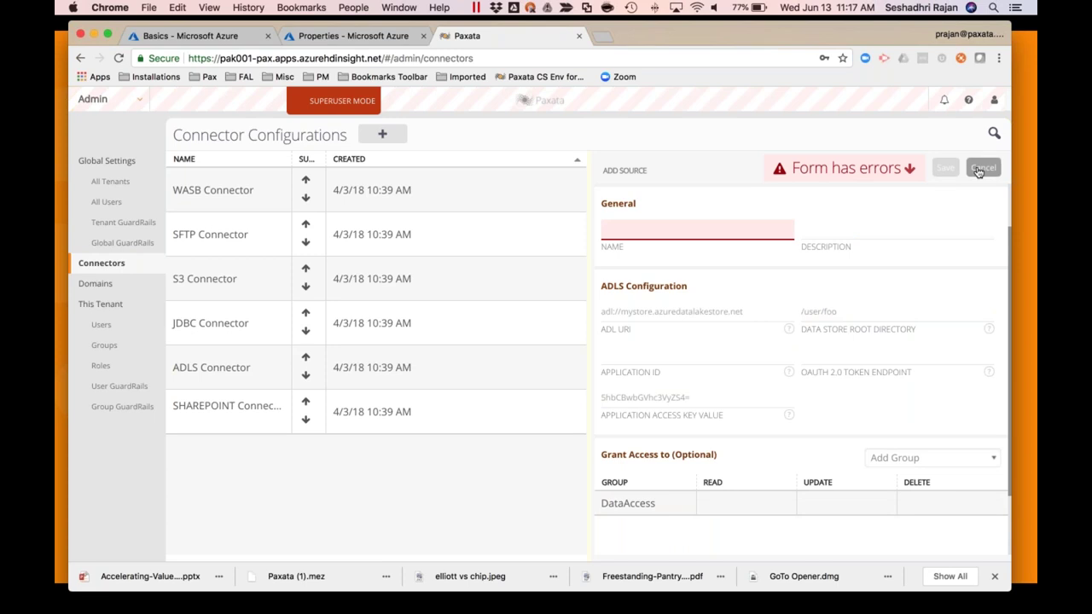
left_click(985, 170)
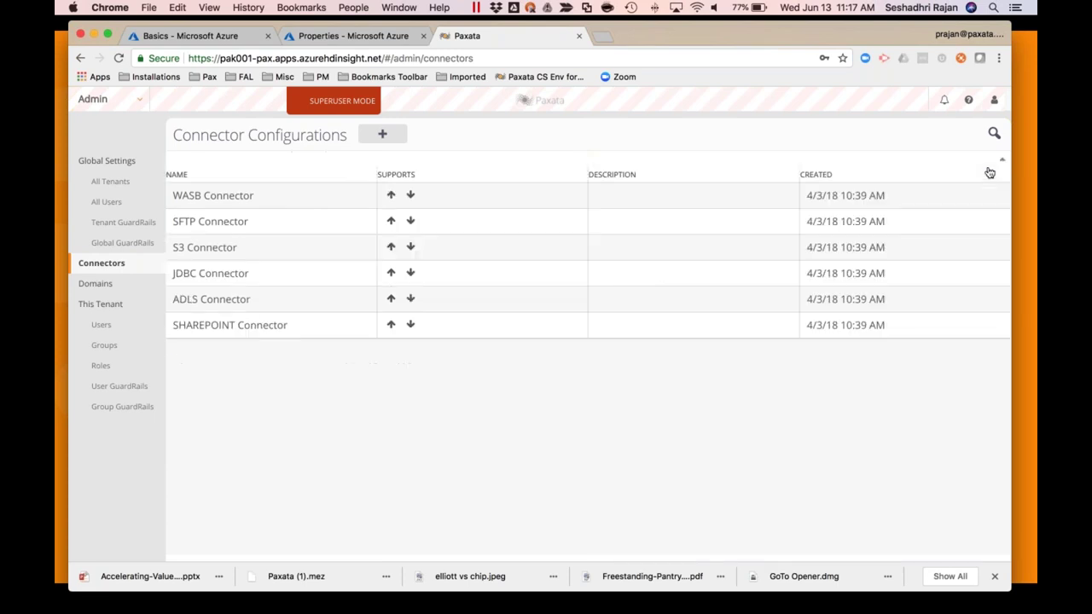
Add the new user to the DataAccess group, then go to the dataset Library
left_click(108, 347)
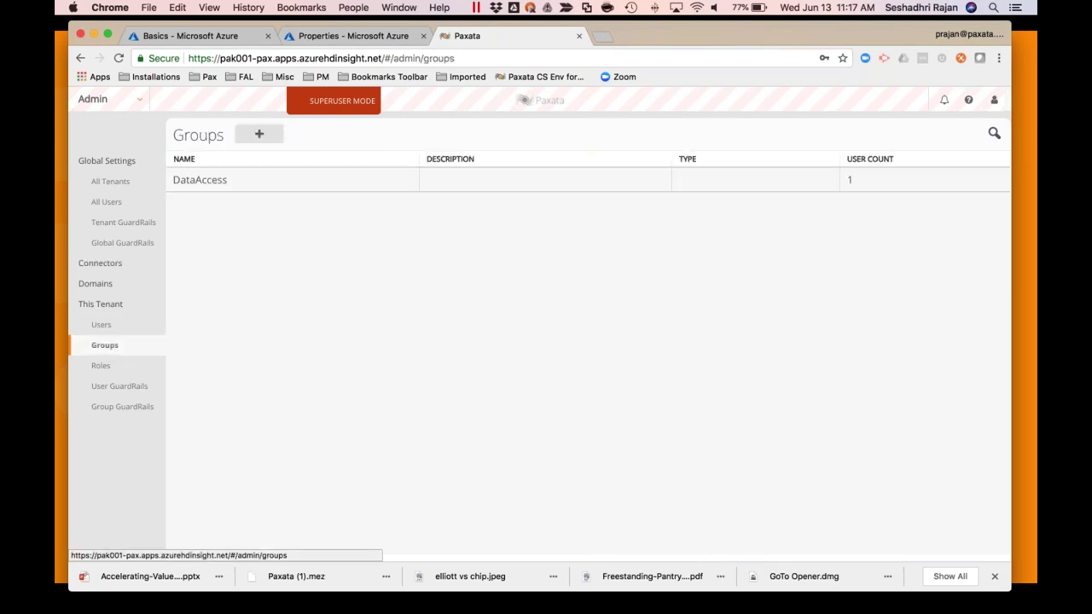
left_click(214, 183)
left_click(938, 412)
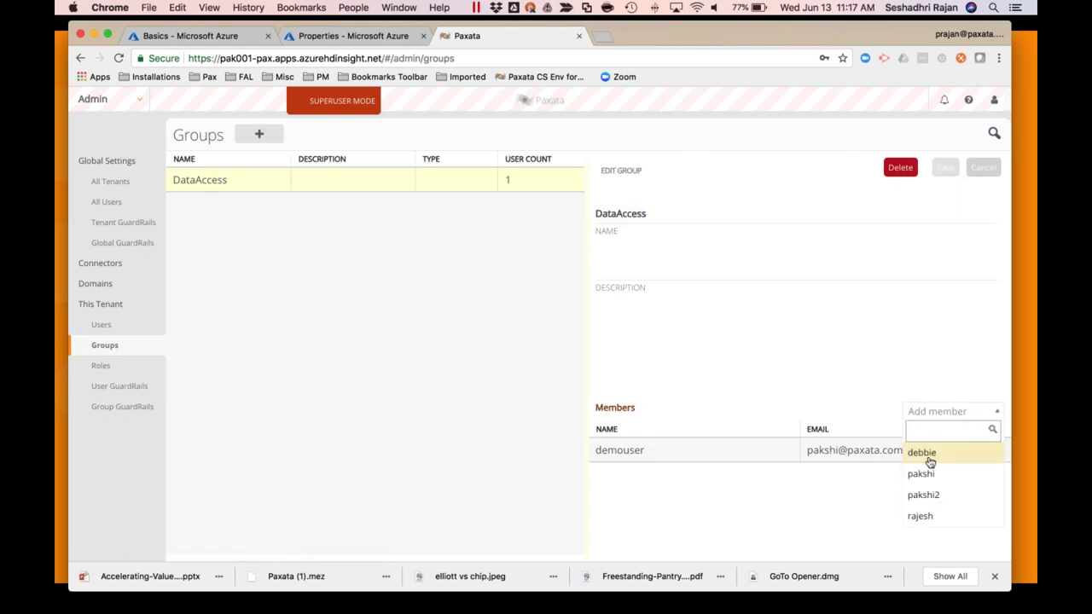
left_click(927, 458)
left_click(945, 170)
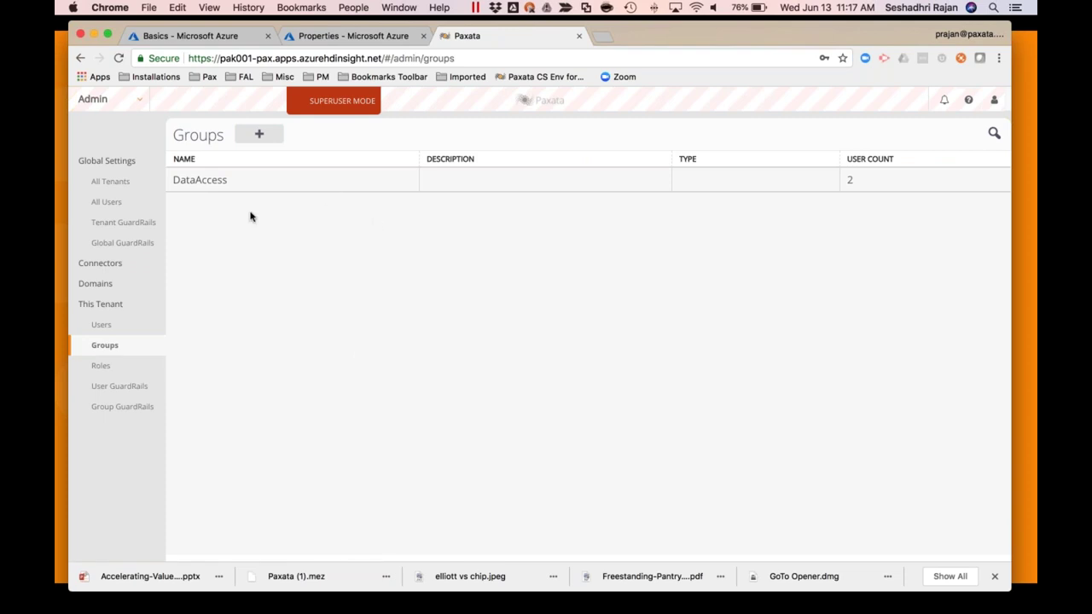
left_click(130, 100)
left_click(109, 122)
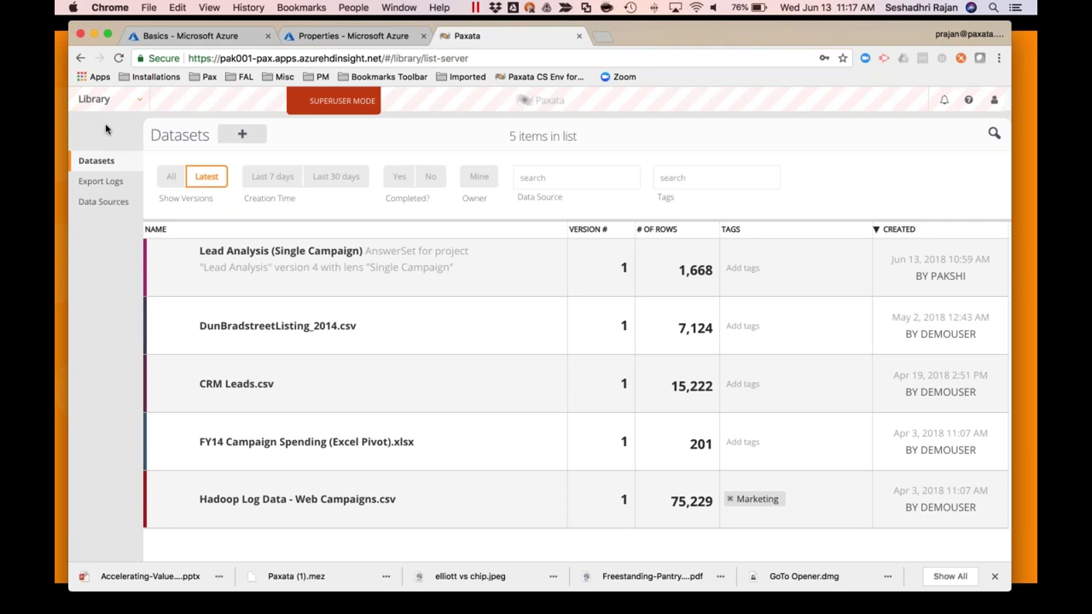
left_click(141, 100)
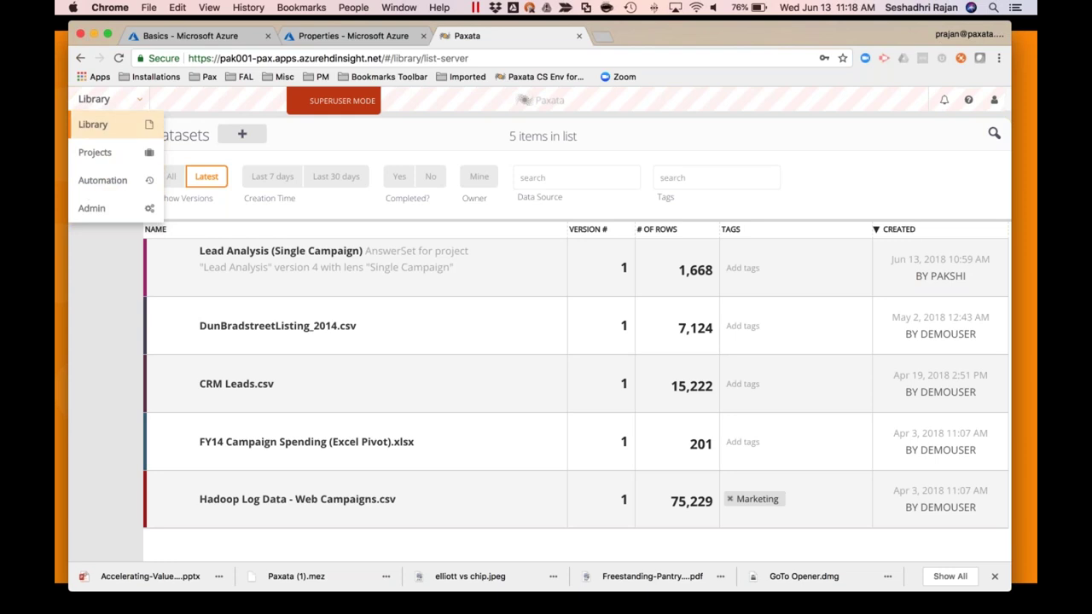
left_click(111, 263)
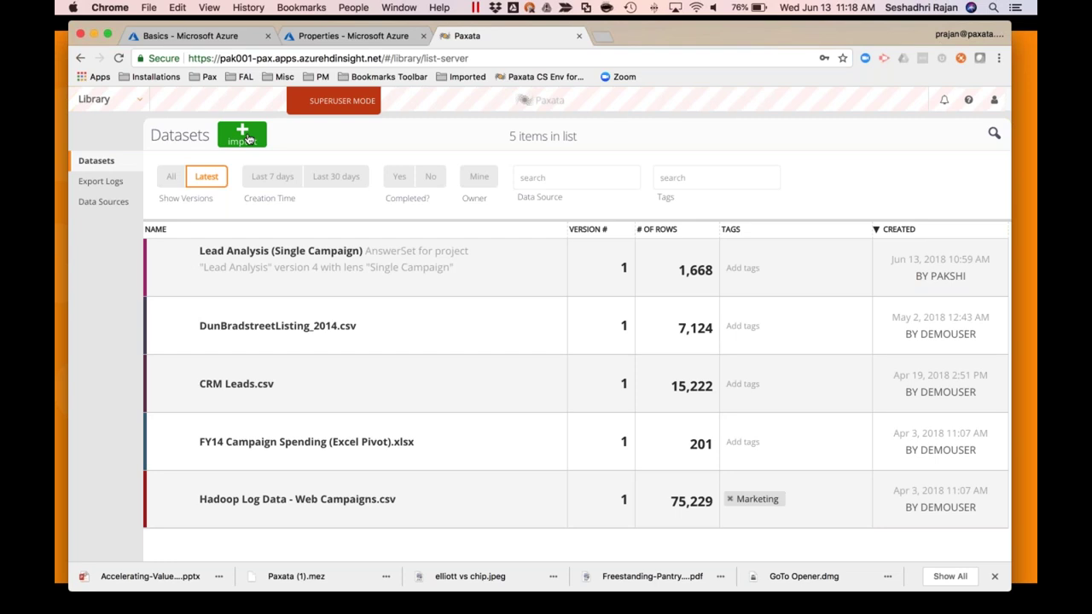
left_click(245, 136)
Choose ADLS DataSource and select DunBradstreetListing_2014.csv in the marketingdemo folder
left_click(741, 485)
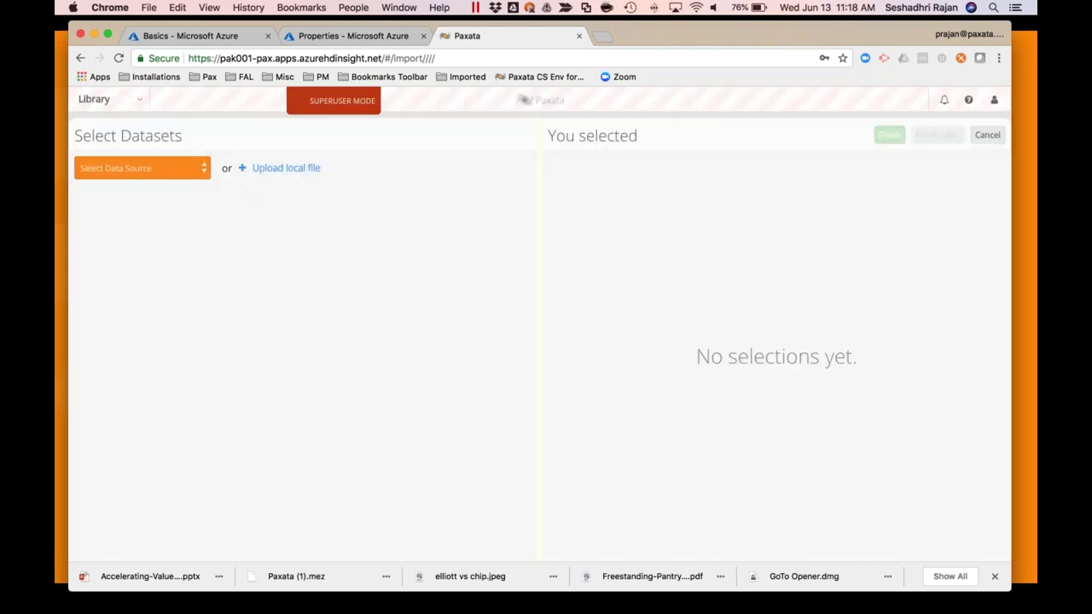
left_click(142, 168)
scroll(156, 278, "down", 5)
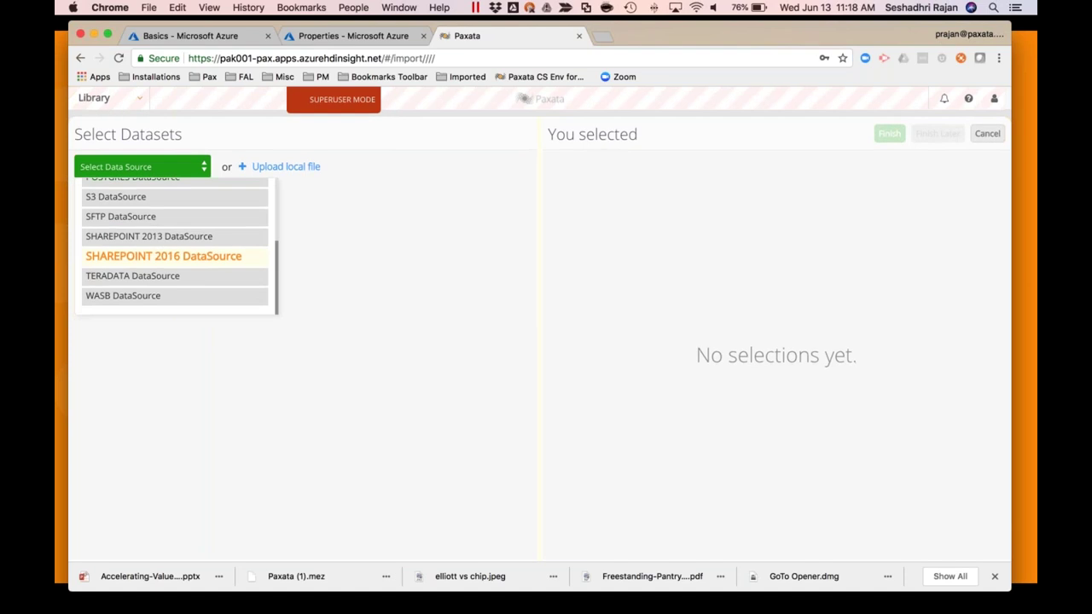
scroll(156, 269, "up", 5)
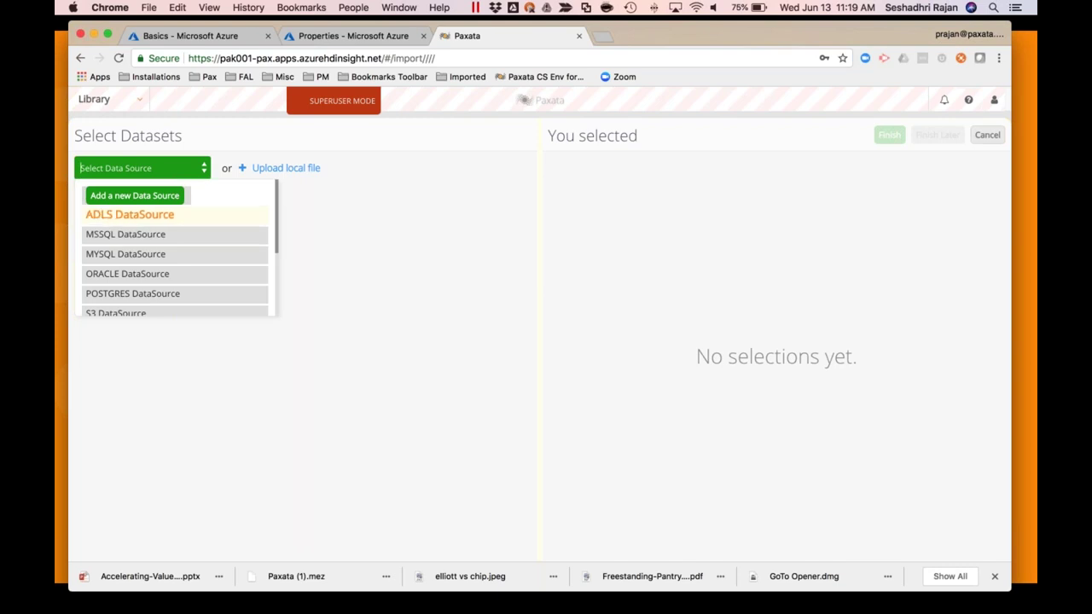
left_click(130, 214)
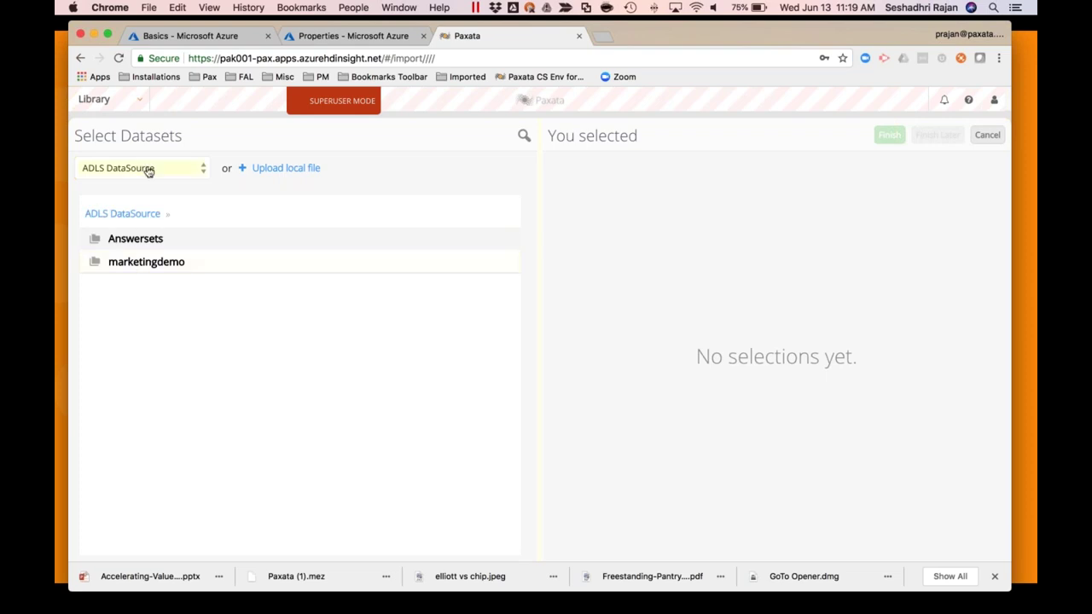
left_click(135, 267)
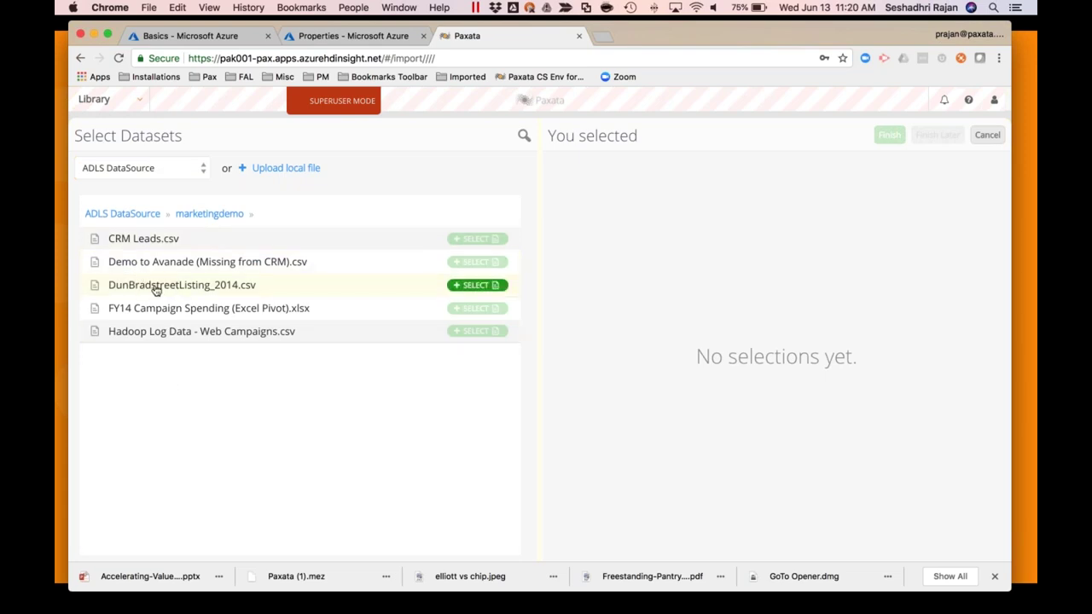
left_click(156, 290)
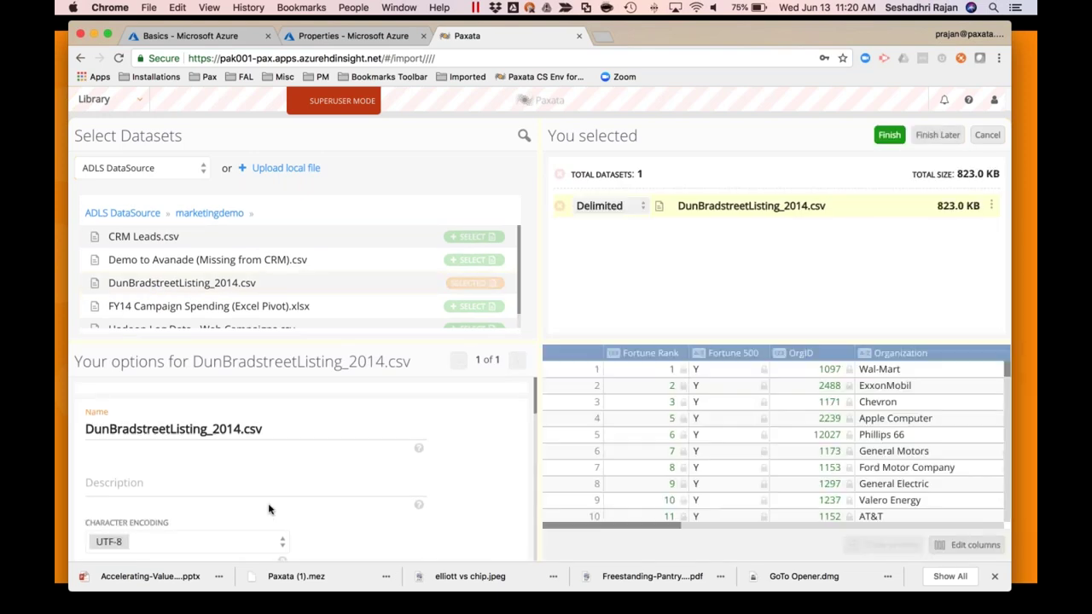
Import DunBradstreetListing_2014.csv as a dataset, then begin a second import's data source choice
scroll(269, 508, "down", 5)
scroll(267, 510, "down", 10)
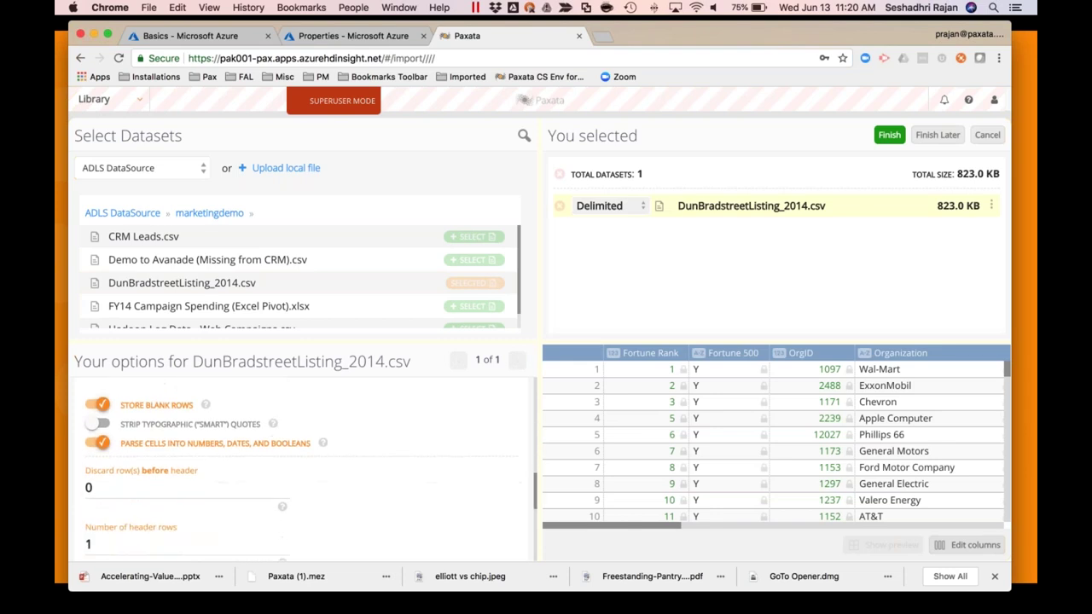
scroll(956, 469, "right", 10)
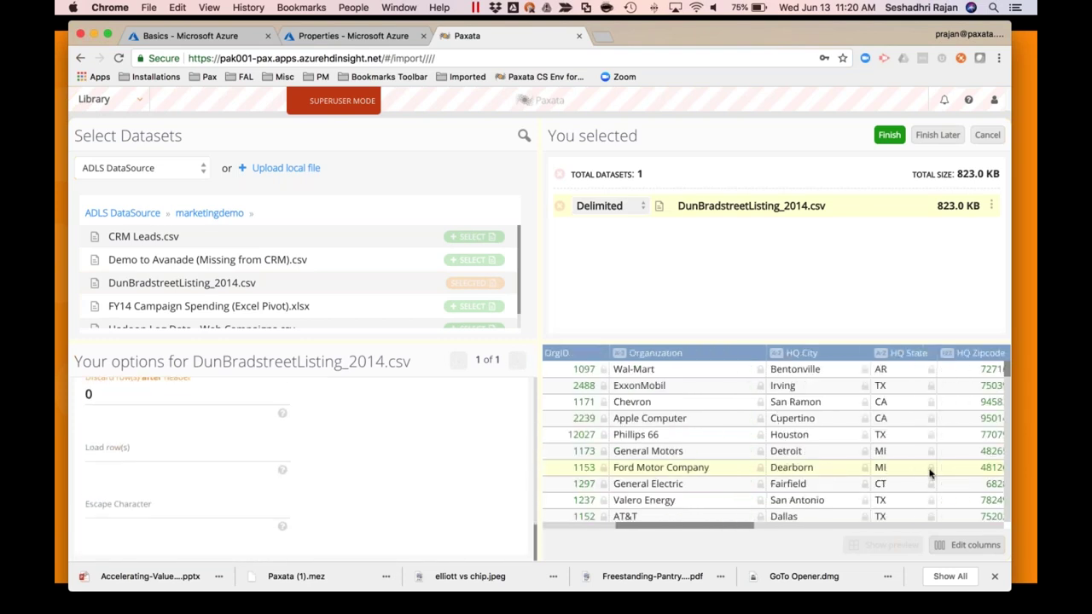
left_click(885, 138)
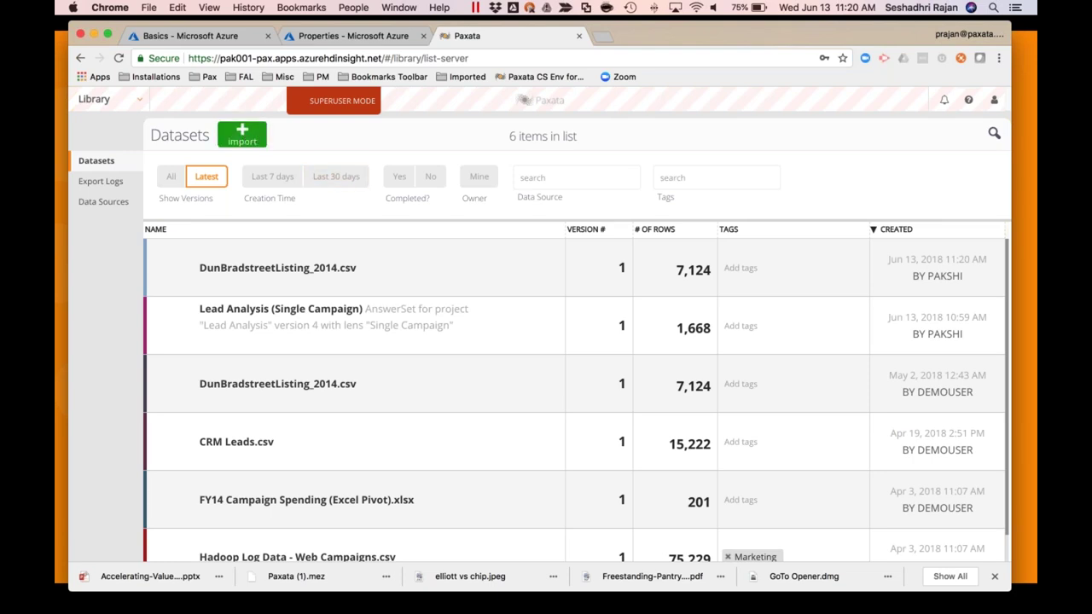
left_click(245, 137)
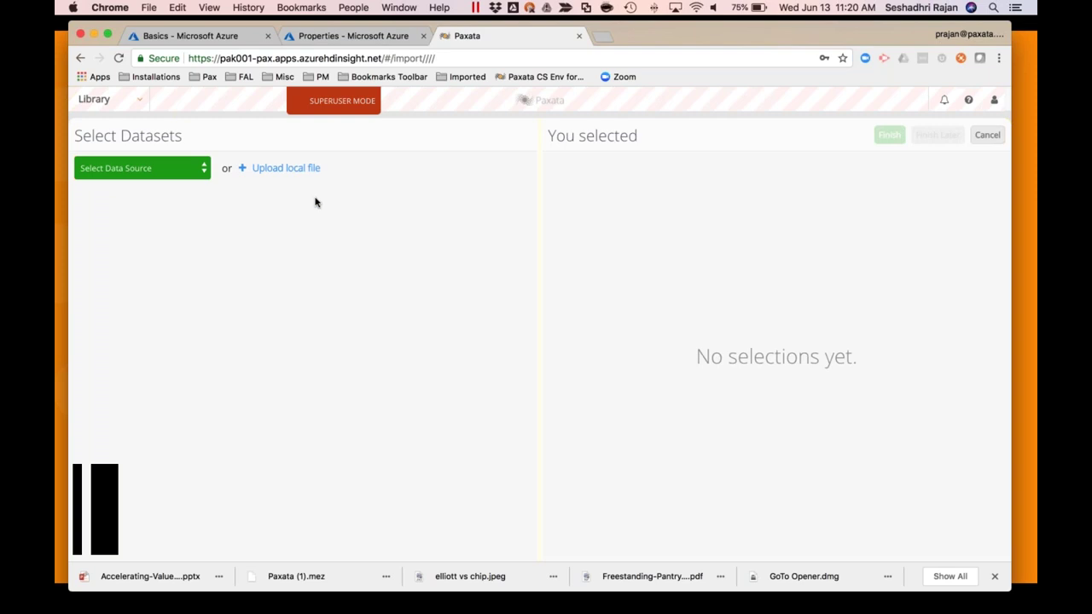
left_click(196, 170)
Pick ADLS DataSource again, then abandon the import and return to the Datasets library
left_click(136, 214)
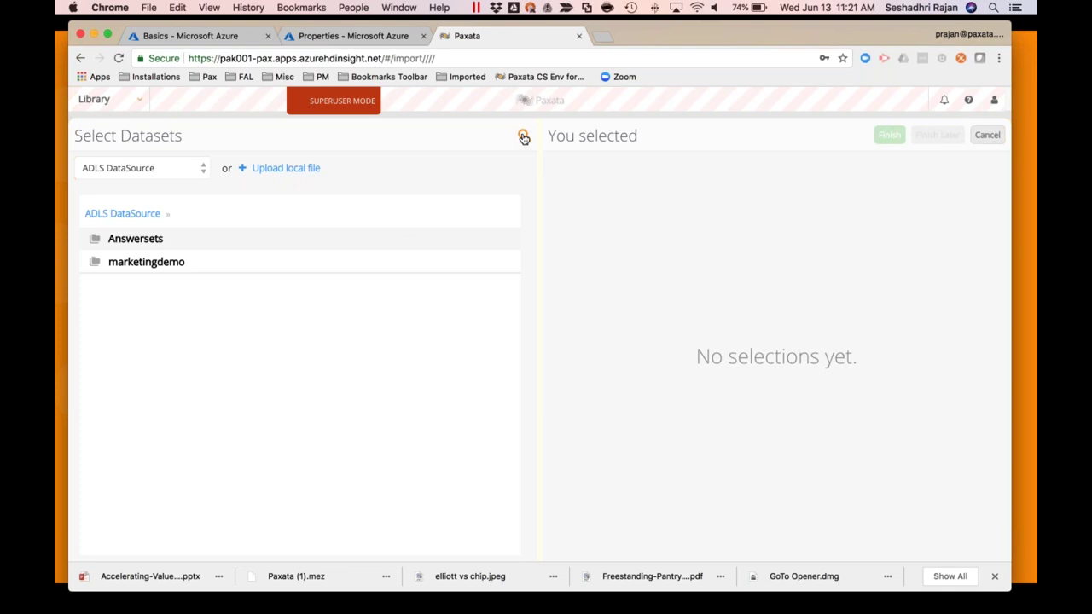
left_click(987, 135)
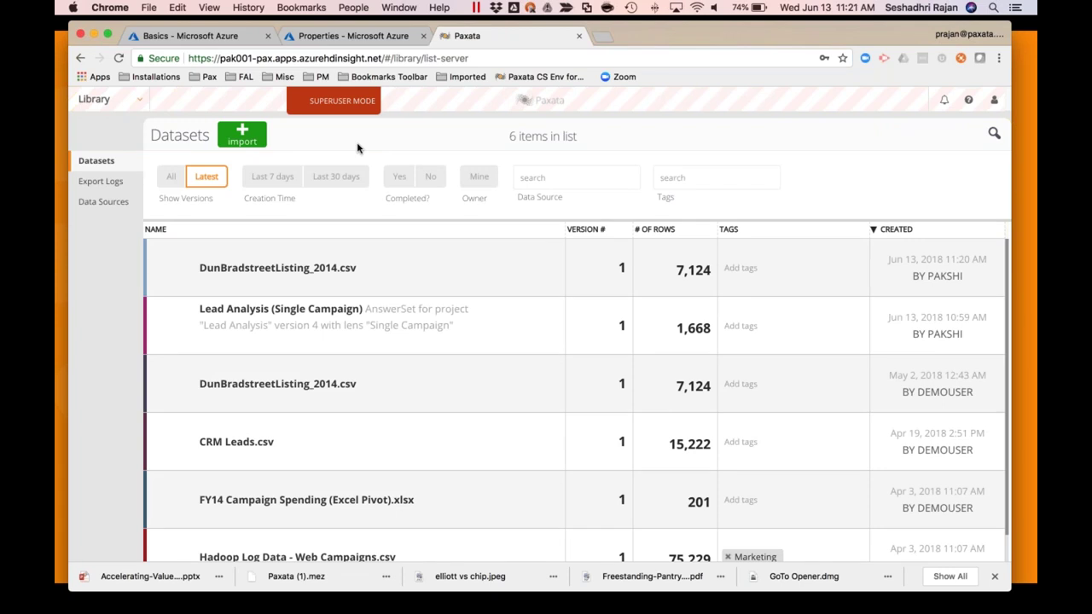
Create a project named Marketing Campaign Analysis and open it
left_click(139, 101)
left_click(95, 152)
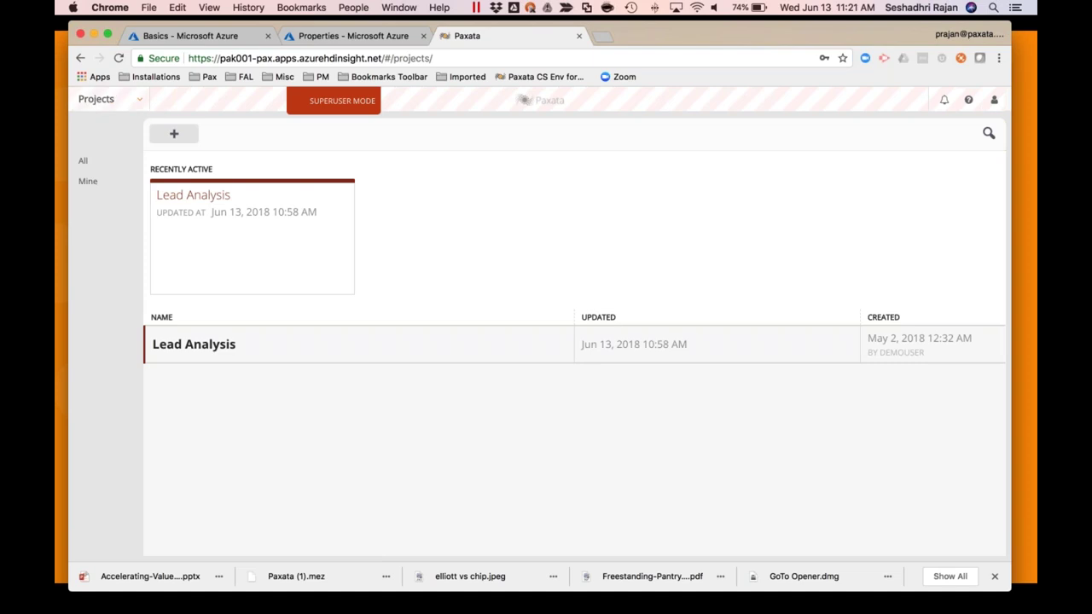
left_click(174, 134)
left_click(491, 180)
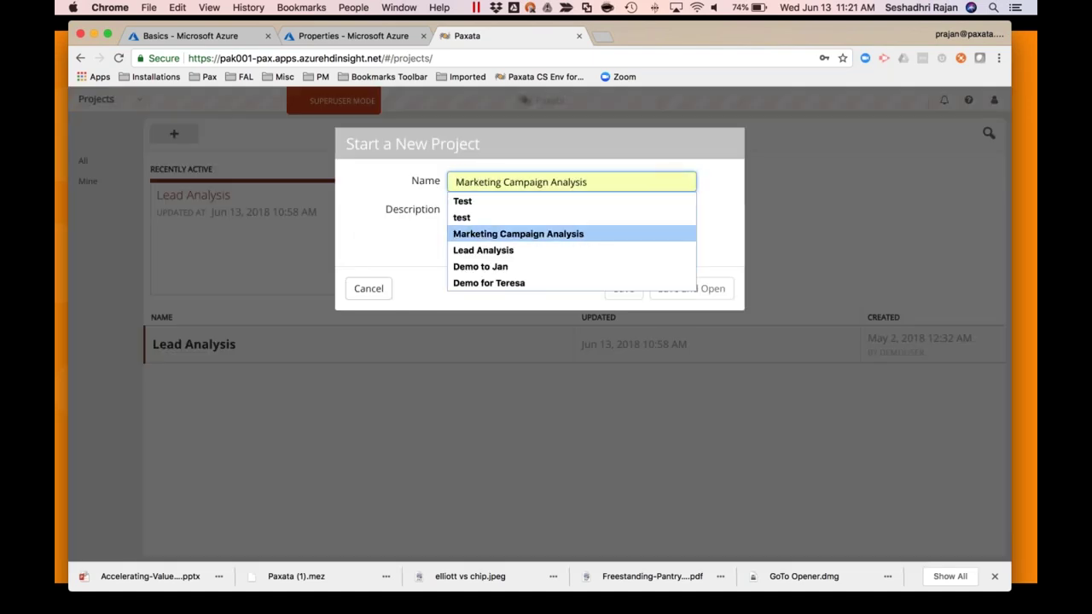
left_click(483, 234)
left_click(688, 290)
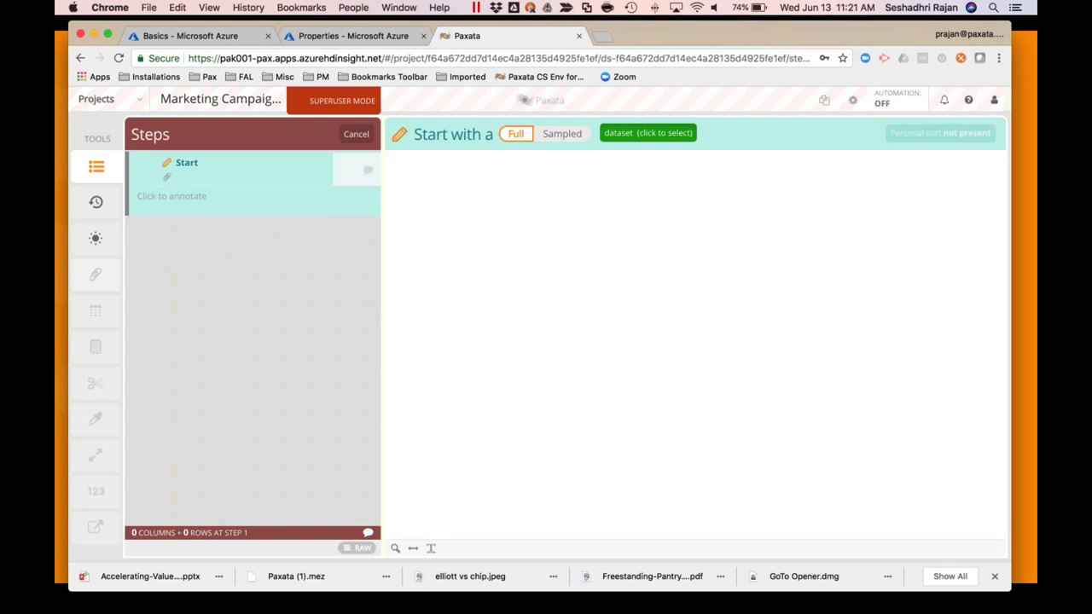
Start the project from Hadoop Log Data - Web Campaigns.csv and save that step
left_click(642, 135)
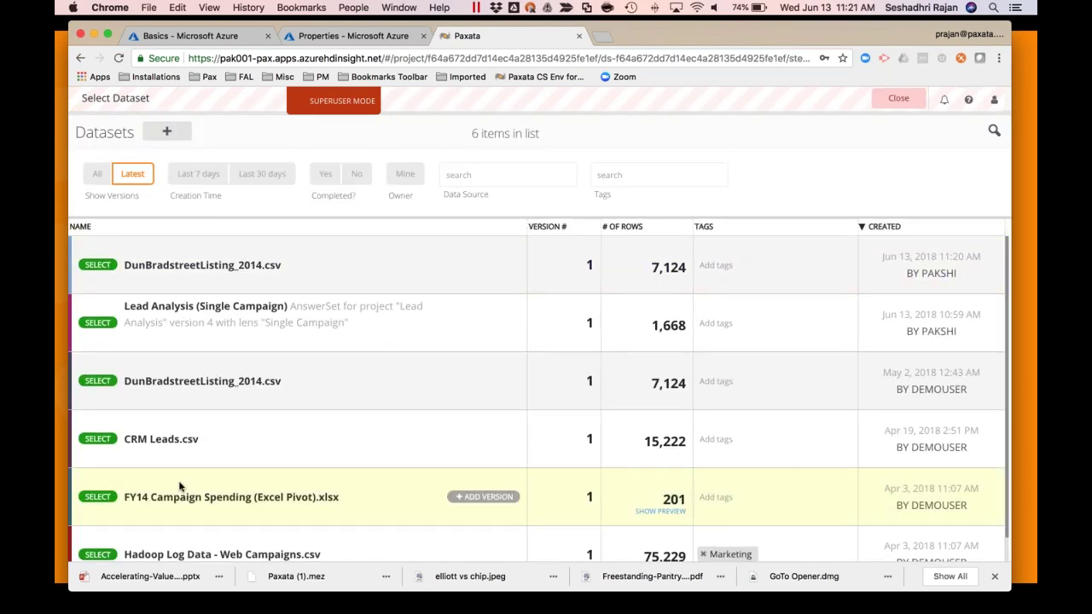
scroll(178, 487, "down", 1)
left_click(178, 485)
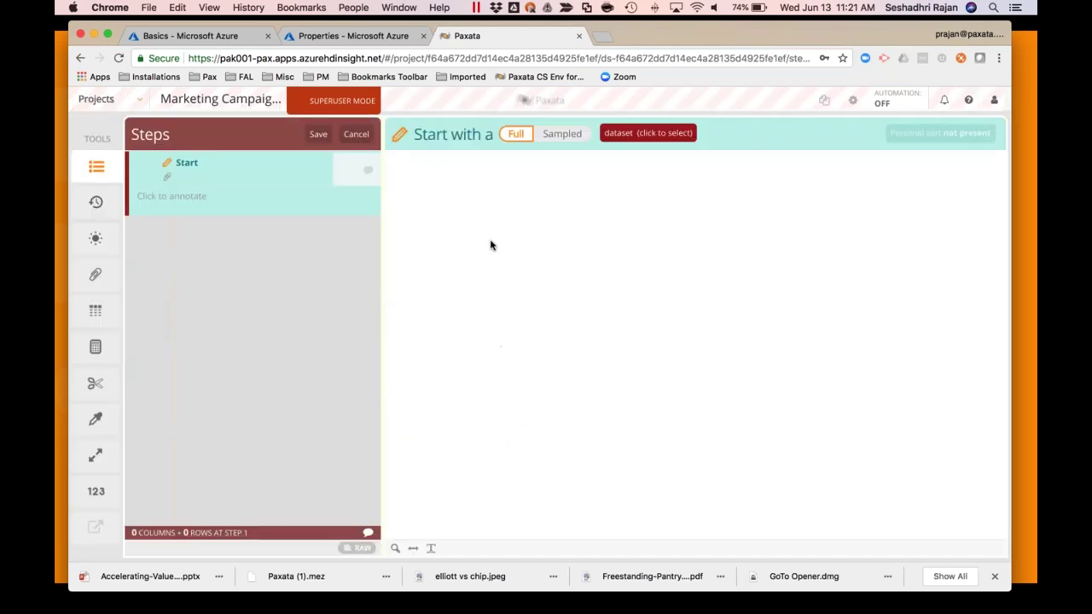
left_click(315, 134)
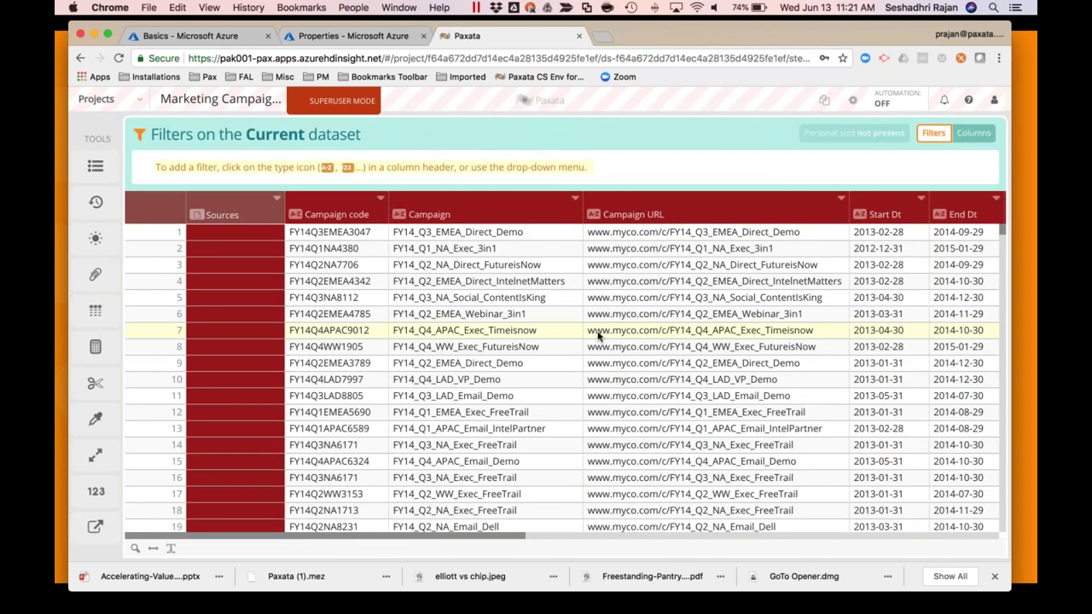
scroll(601, 338, "right", 3)
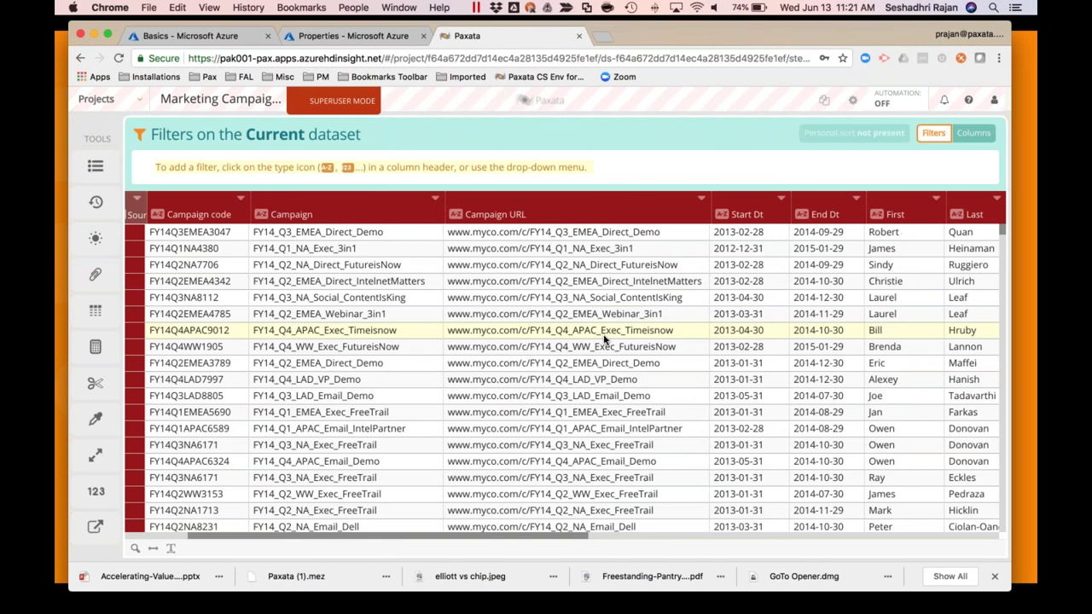
scroll(604, 339, "right", 1)
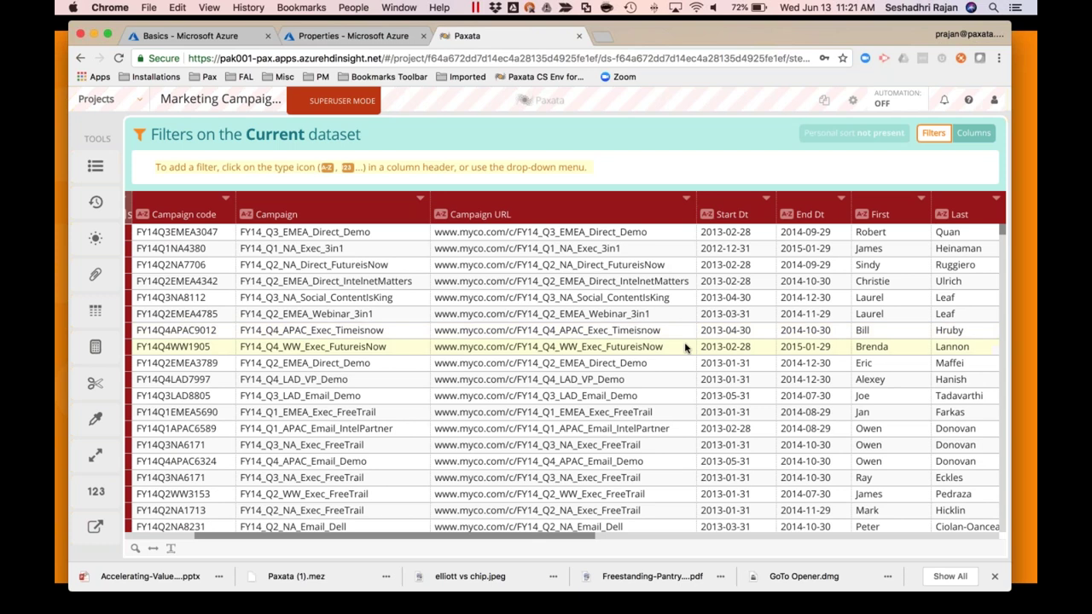
scroll(498, 356, "right", 10)
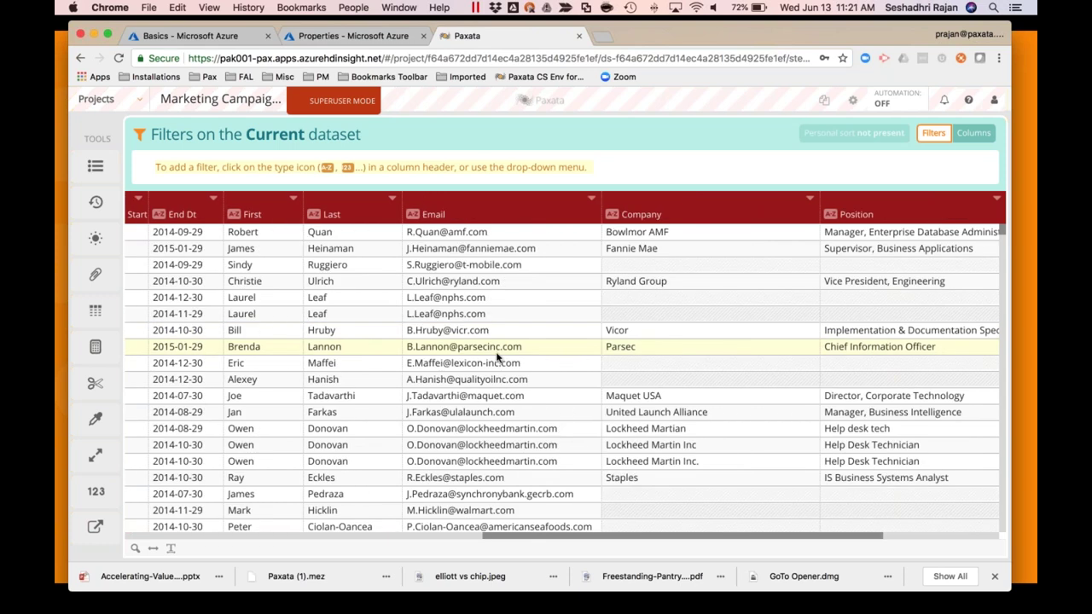
scroll(498, 357, "left", 1)
scroll(495, 359, "left", 10)
scroll(512, 367, "right", 8)
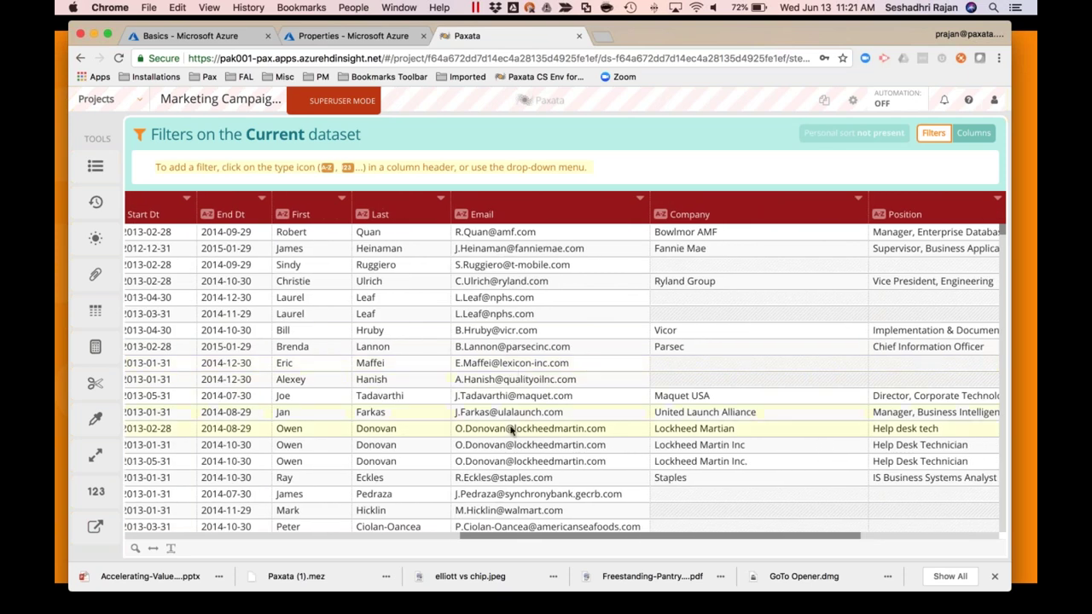
scroll(507, 432, "down", 1)
scroll(503, 434, "down", 5)
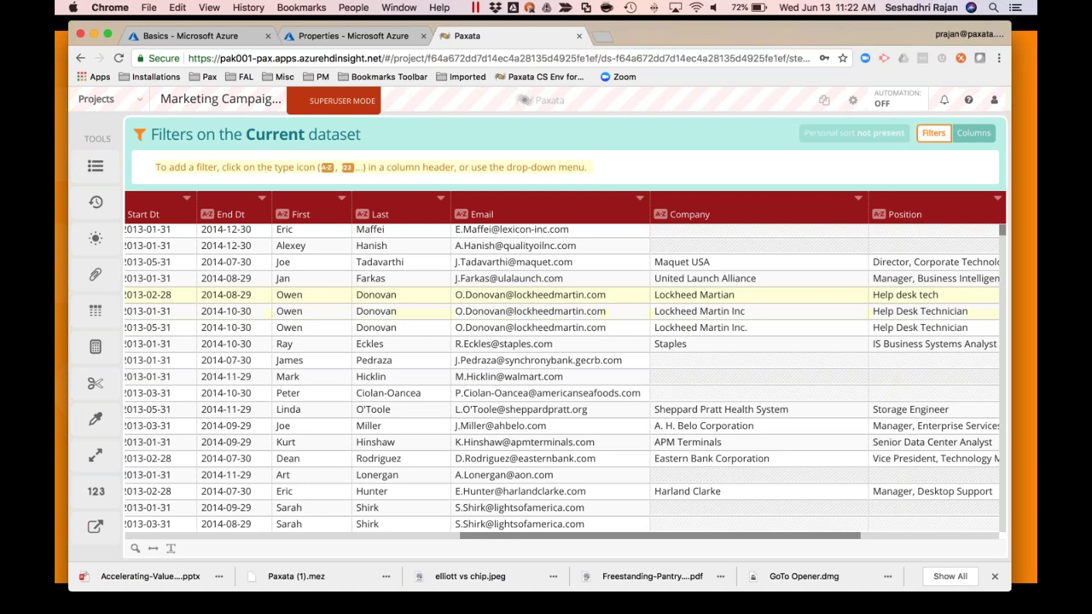
mouse_move(98, 240)
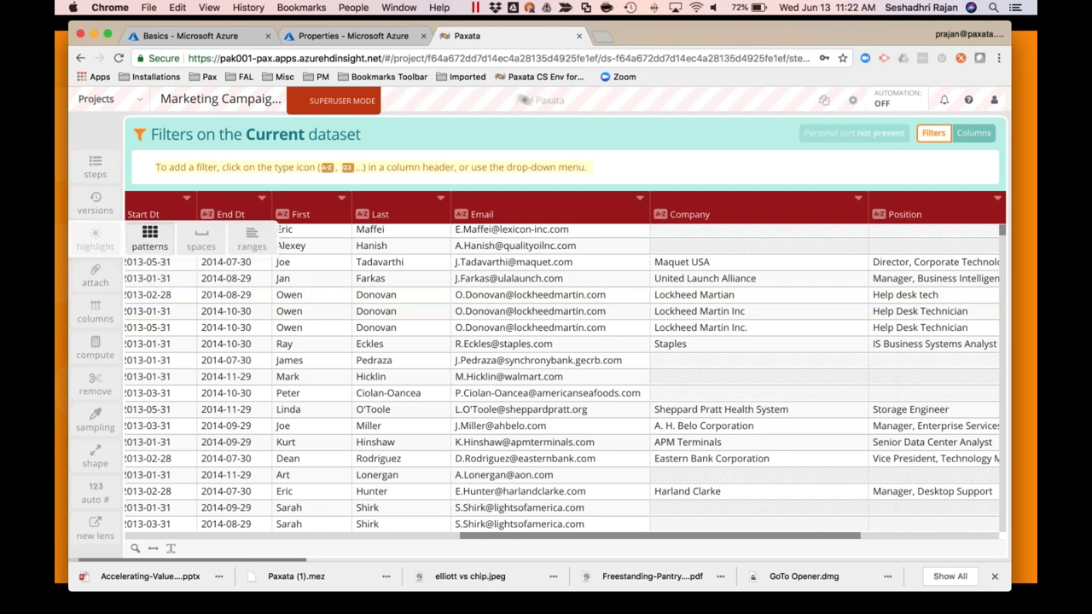
left_click(151, 235)
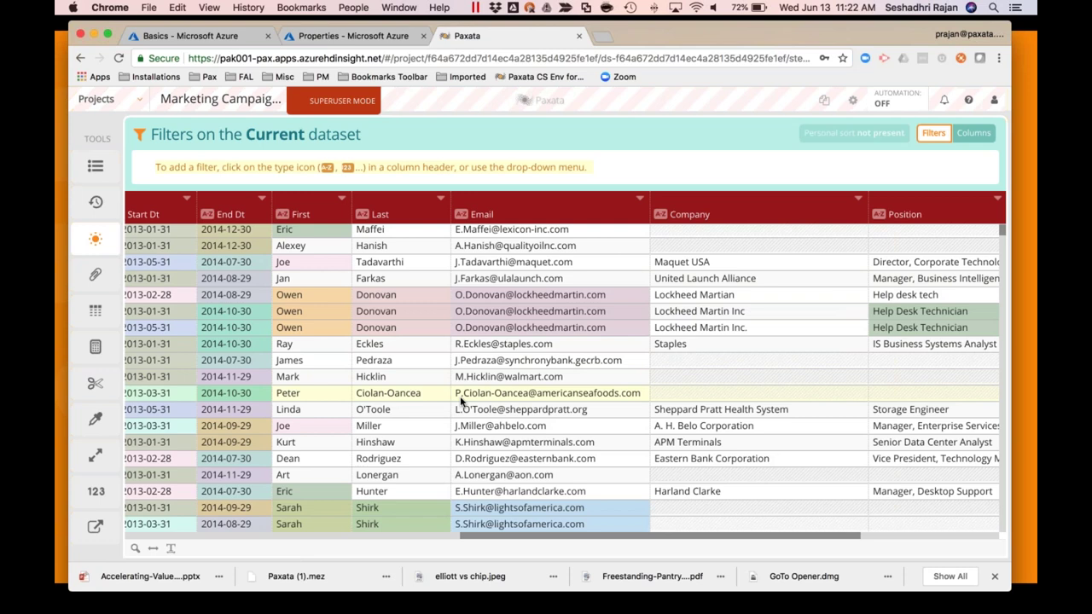
Scan the pattern-shaded grid for Lockheed Martin variants and open the Company column's menu
scroll(477, 402, "down", 5)
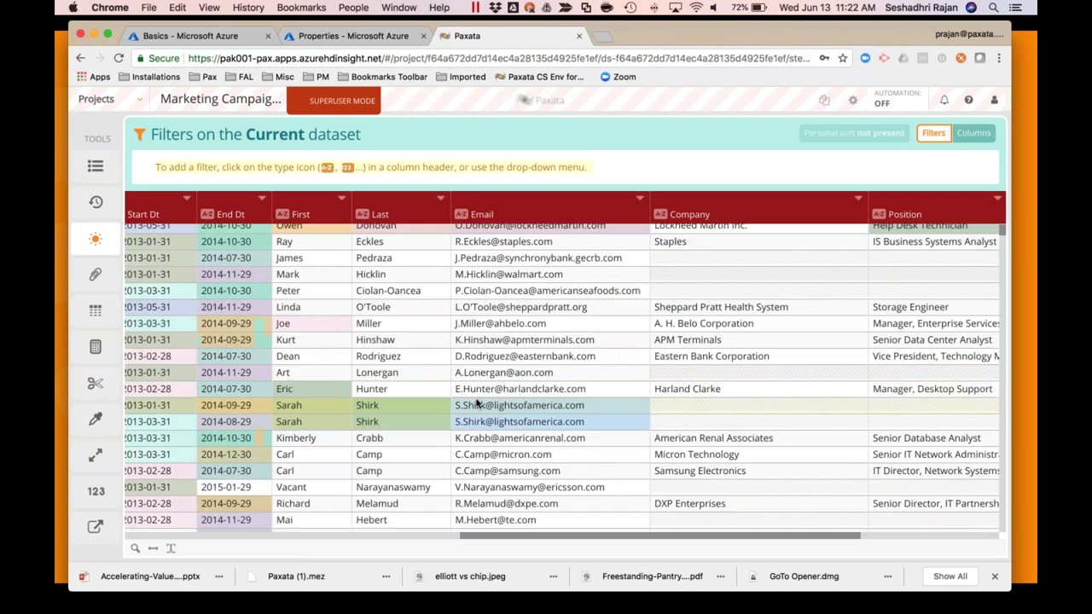
scroll(492, 411, "up", 10)
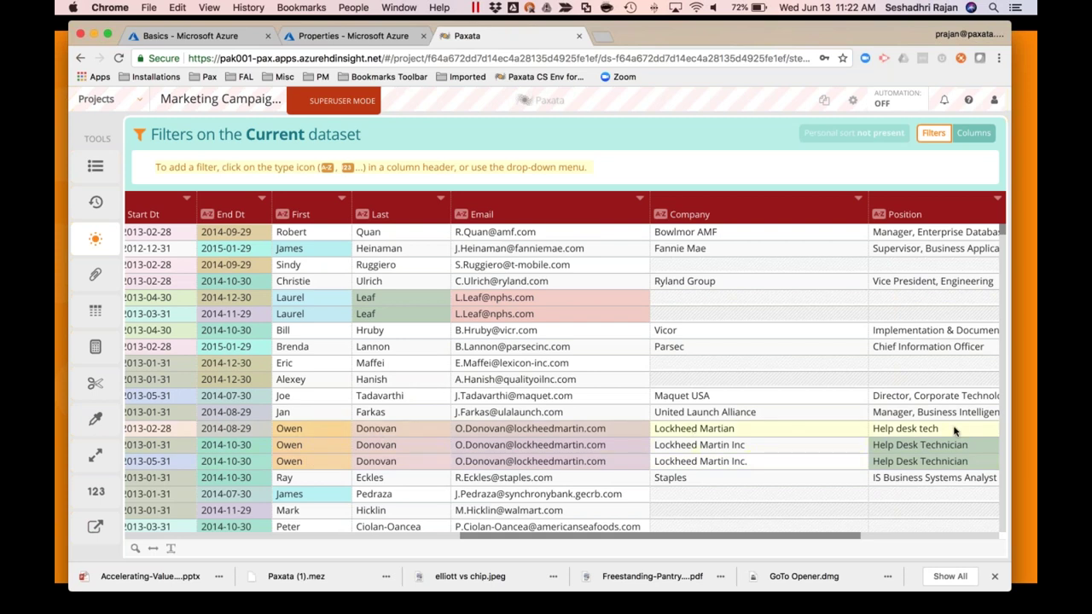
scroll(953, 430, "right", 3)
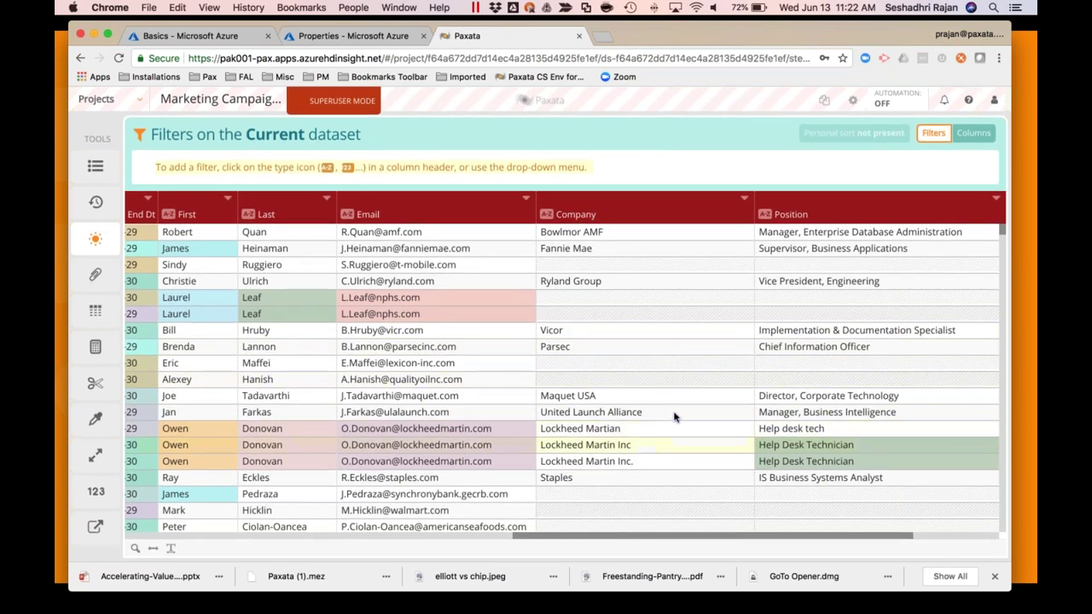
left_click(744, 198)
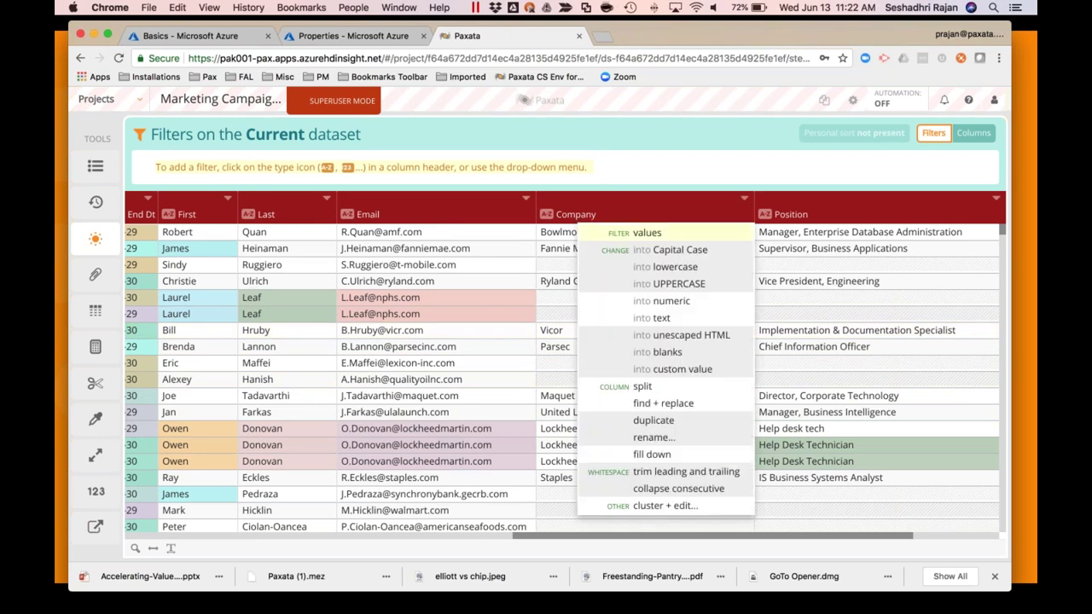
Filter the Company values to JCPenney and the JC Penney spelling variant
left_click(646, 232)
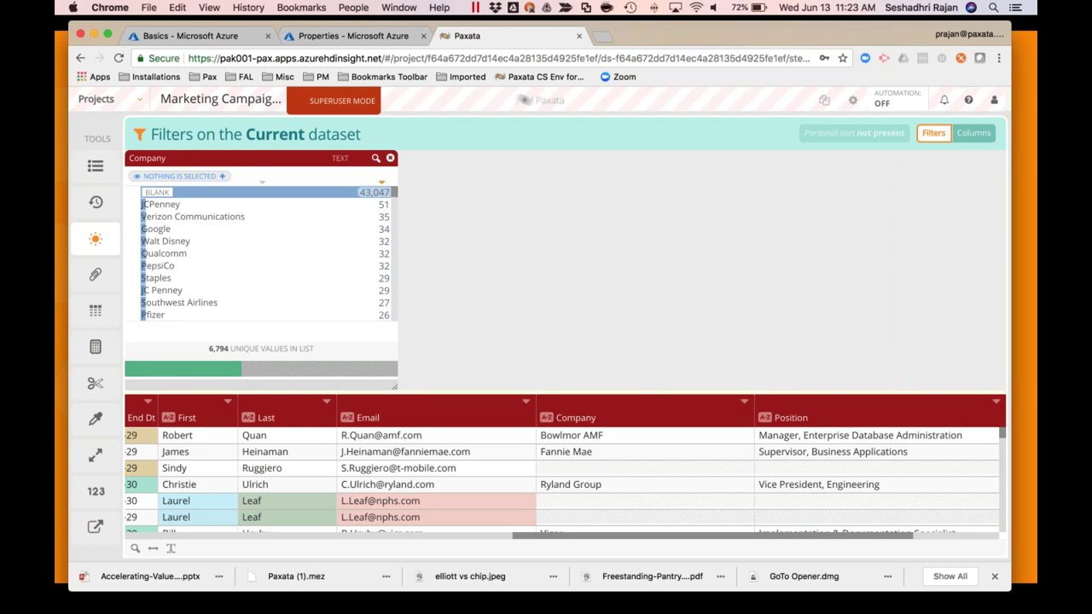
left_click(176, 208)
left_click(155, 290)
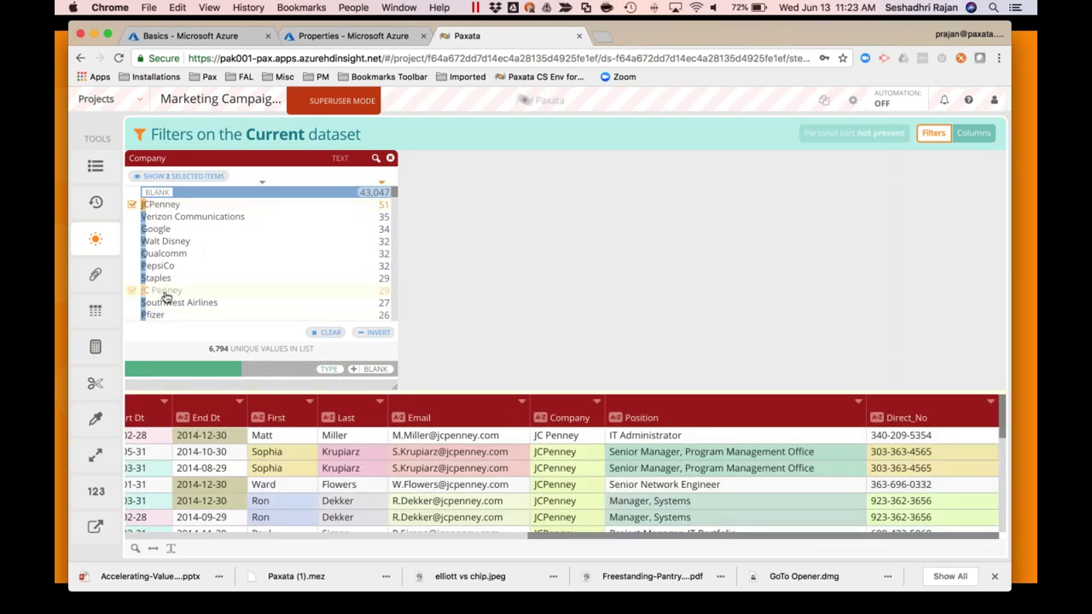
scroll(265, 286, "down", 5)
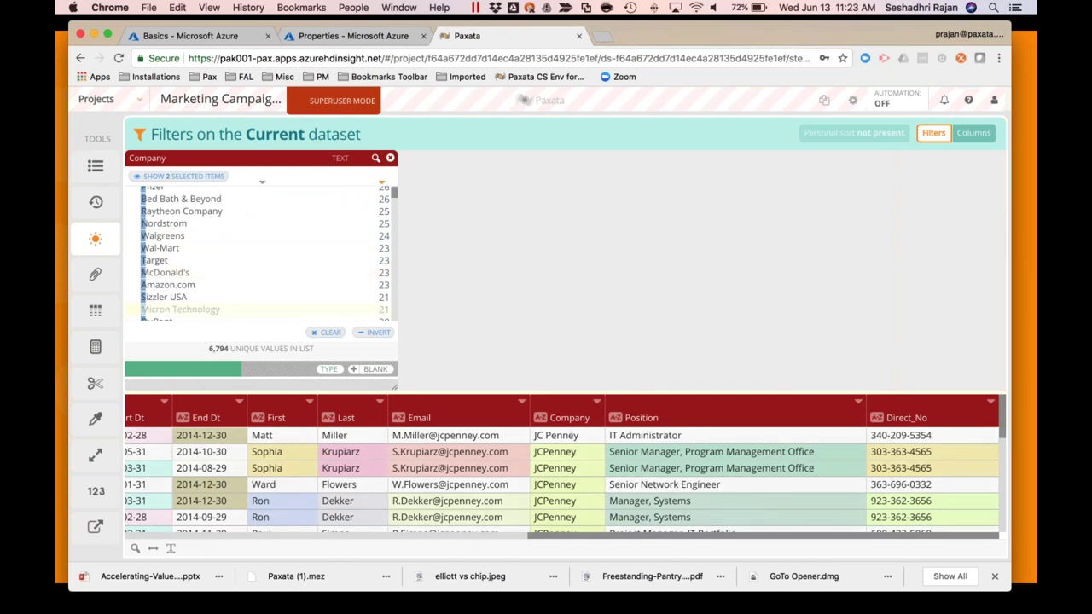
scroll(175, 290, "up", 5)
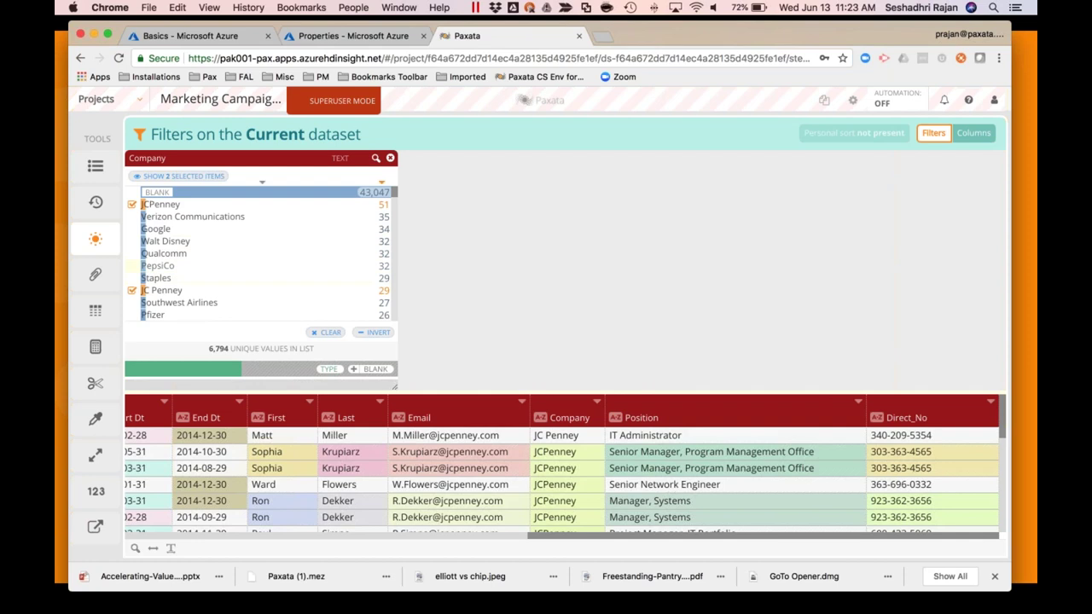
scroll(158, 290, "down", 5)
scroll(187, 276, "down", 5)
scroll(188, 275, "up", 10)
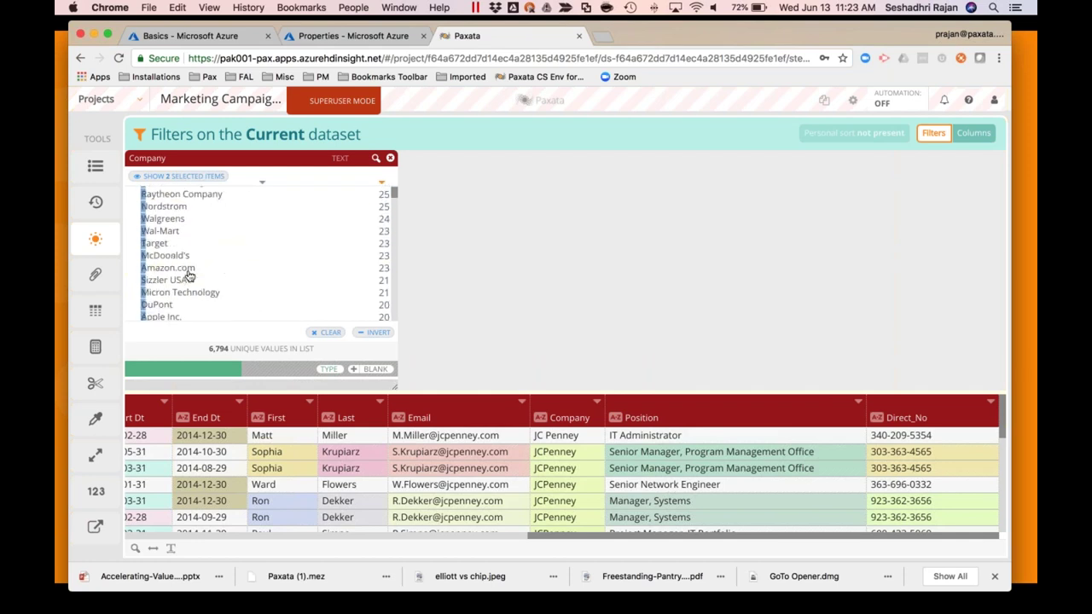
scroll(190, 275, "up", 2)
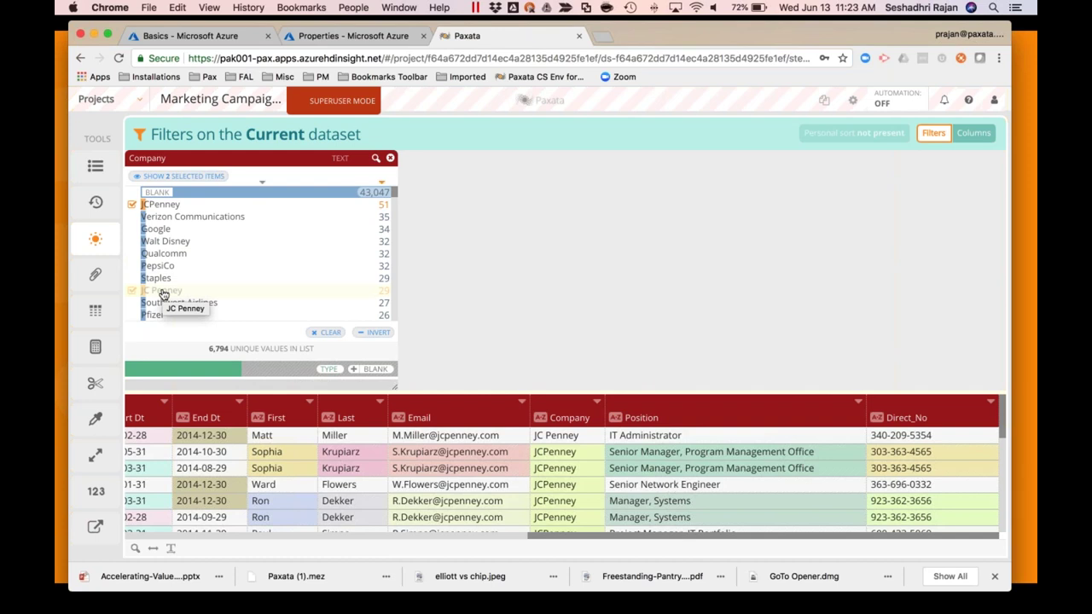
Clear both Company selections and close the value filter
left_click(163, 293)
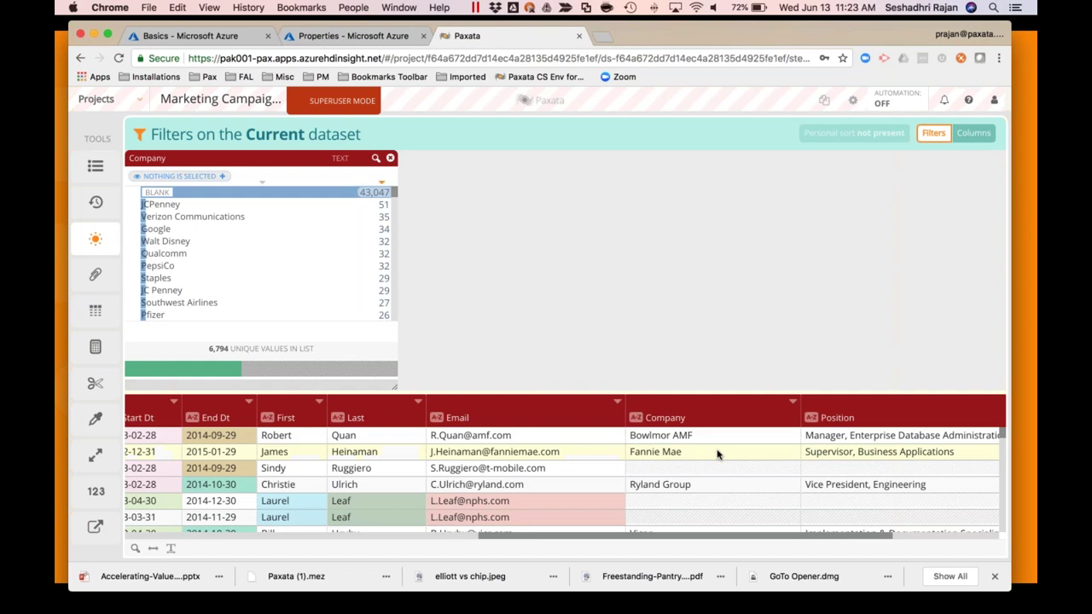
scroll(718, 461, "down", 10)
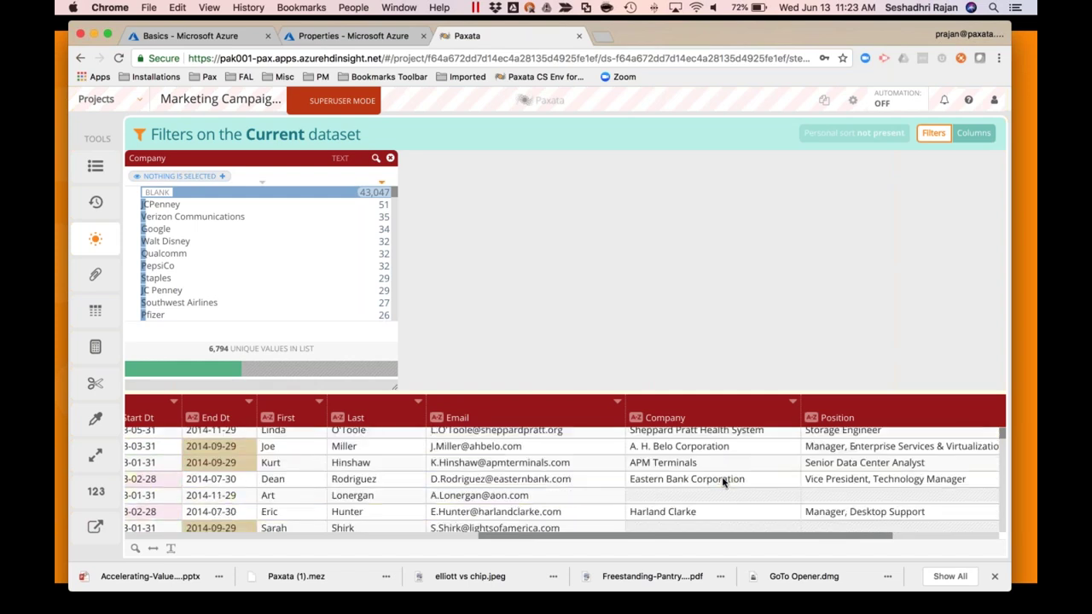
scroll(721, 481, "down", 1)
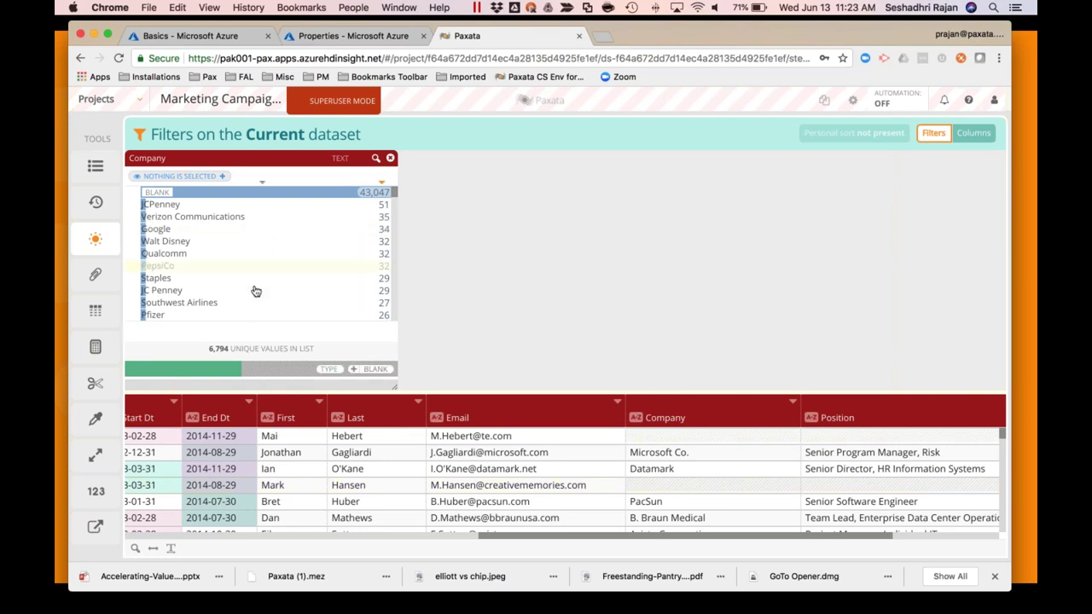
scroll(256, 290, "down", 2)
scroll(254, 273, "down", 5)
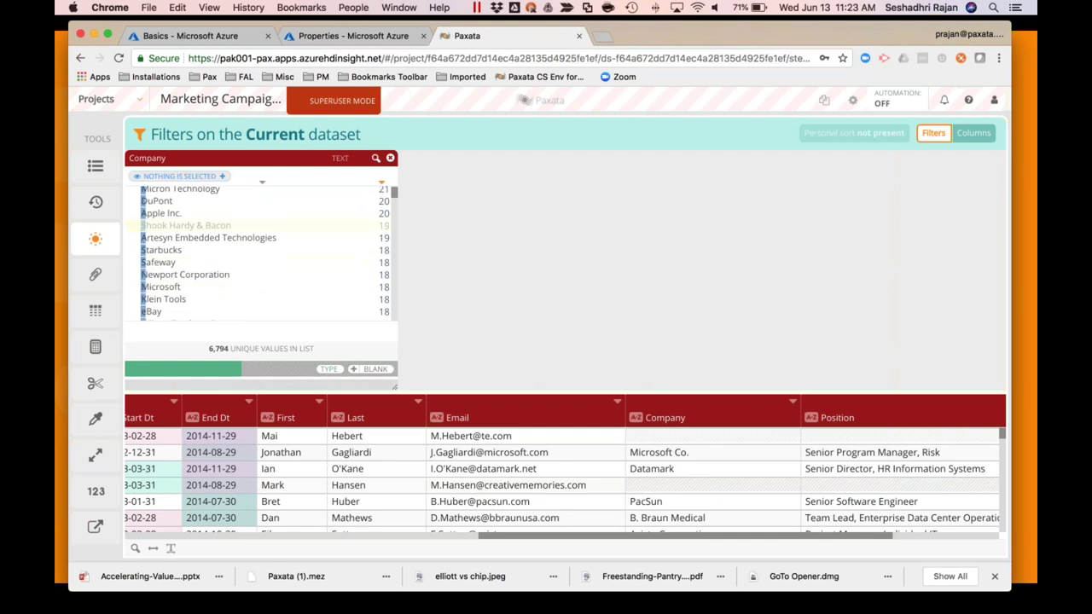
left_click(389, 159)
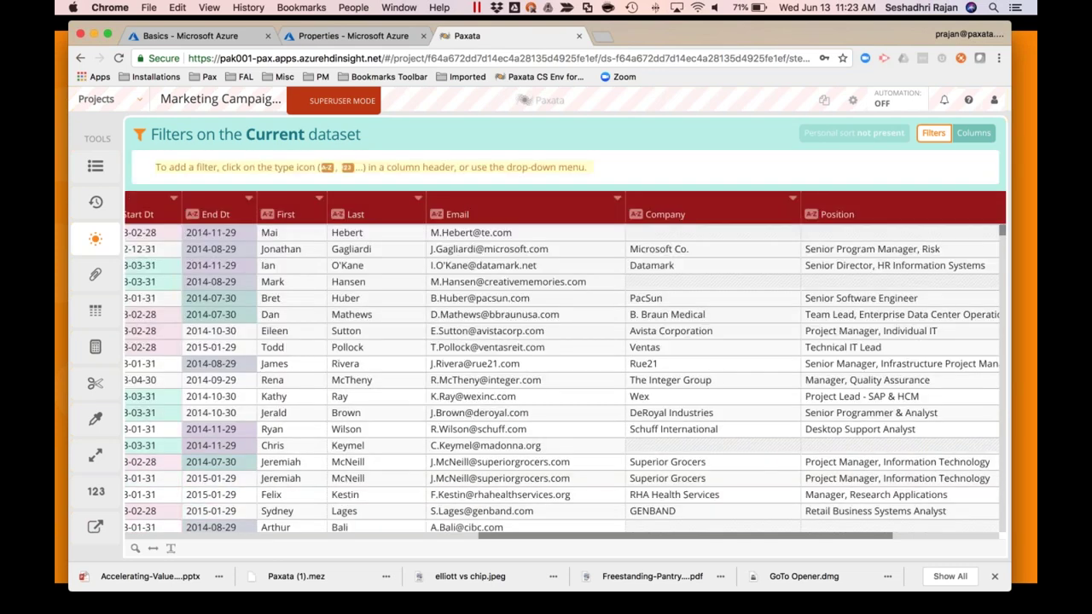
Cluster Company values by metaphone to the Most Frequent Value, auto-merge all 231 clusters, and save
left_click(792, 199)
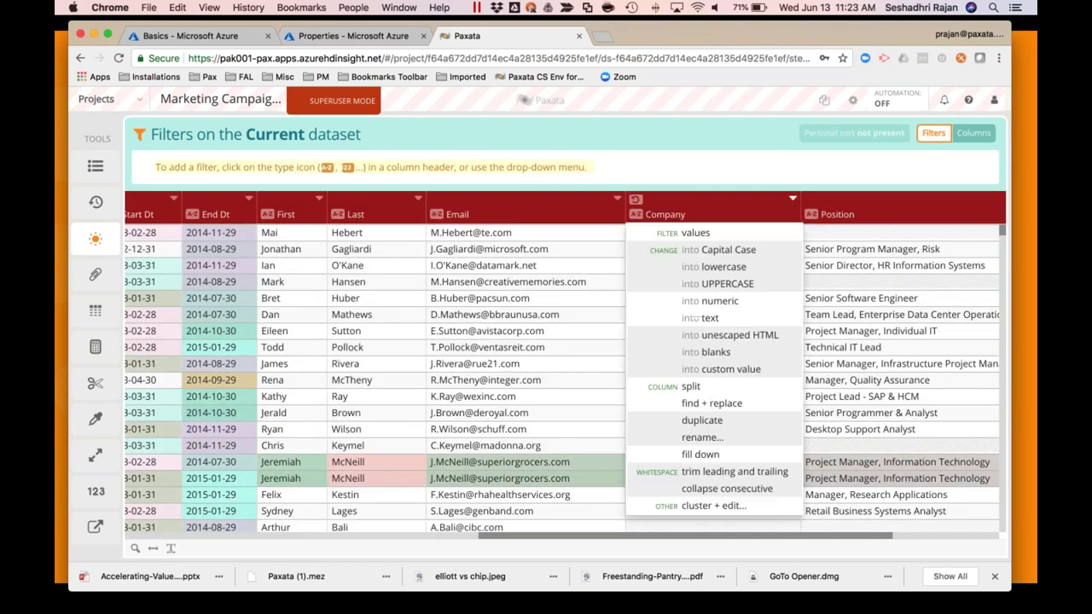
left_click(720, 507)
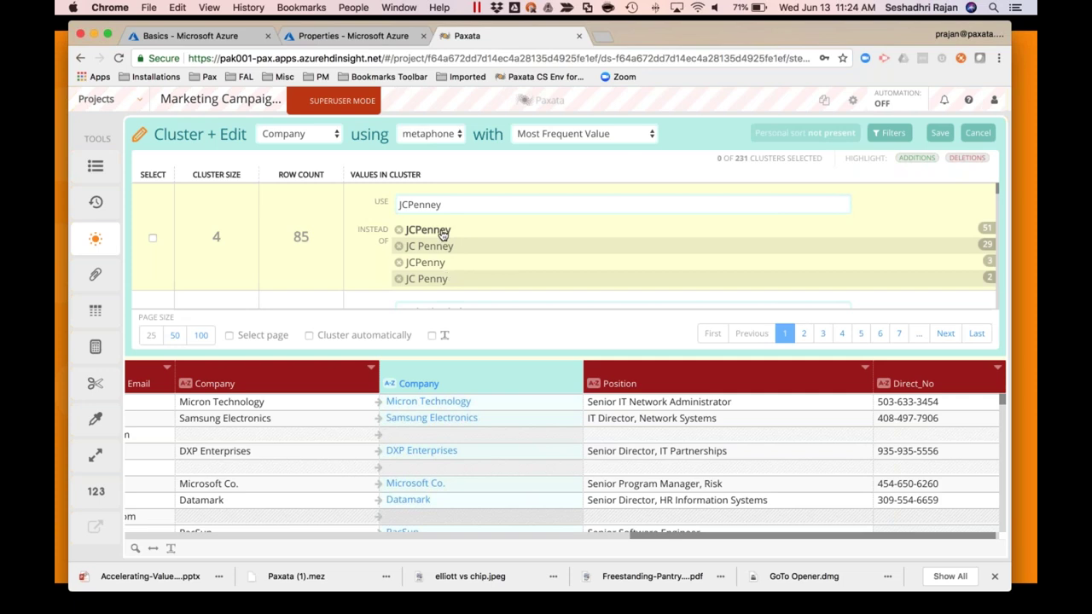
scroll(448, 256, "down", 5)
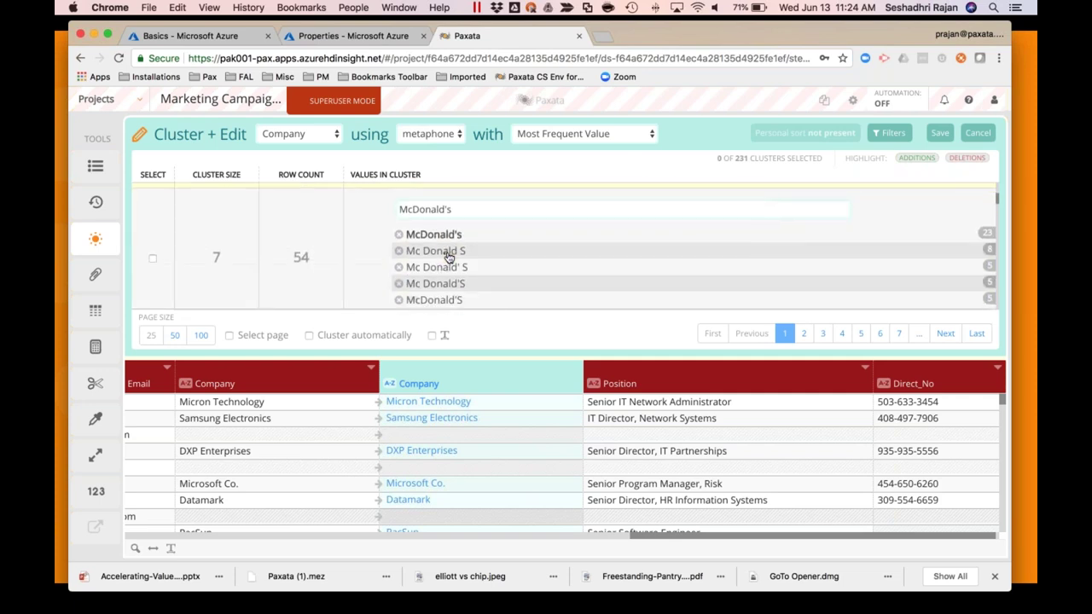
scroll(480, 260, "down", 5)
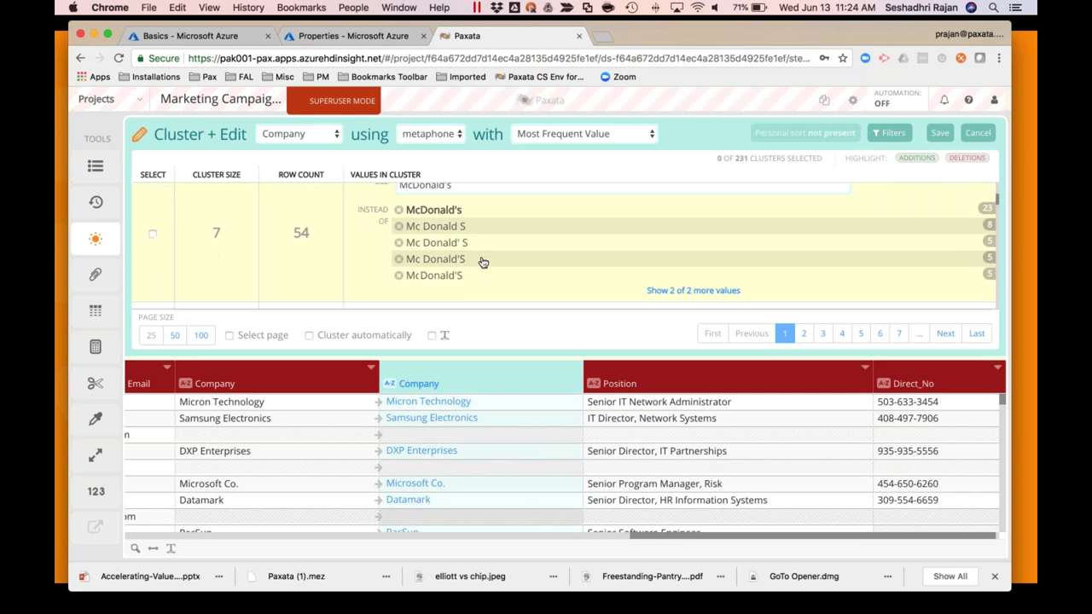
scroll(480, 261, "down", 5)
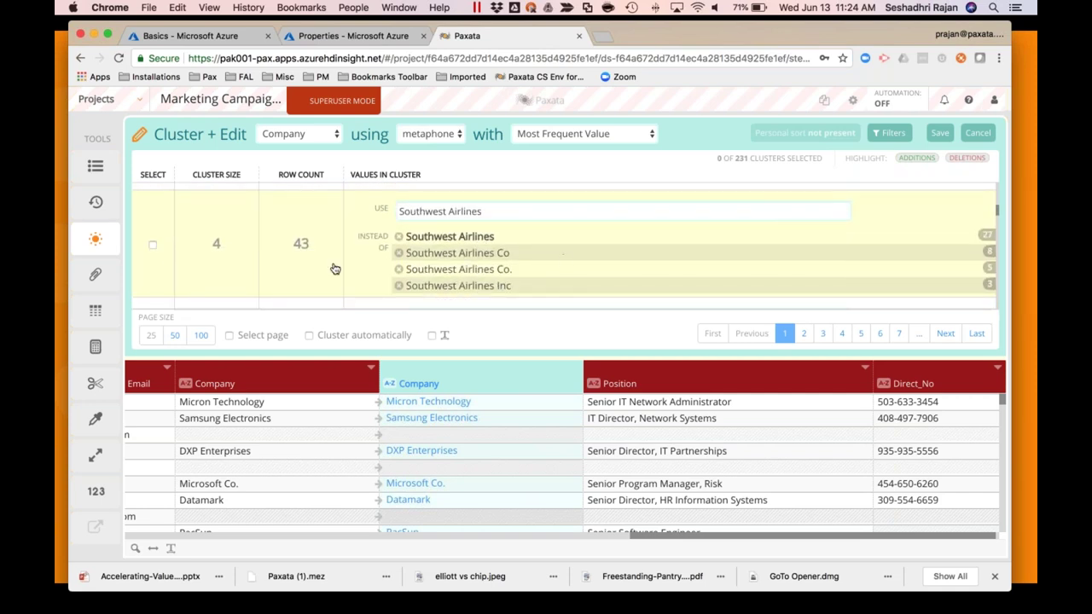
left_click(309, 335)
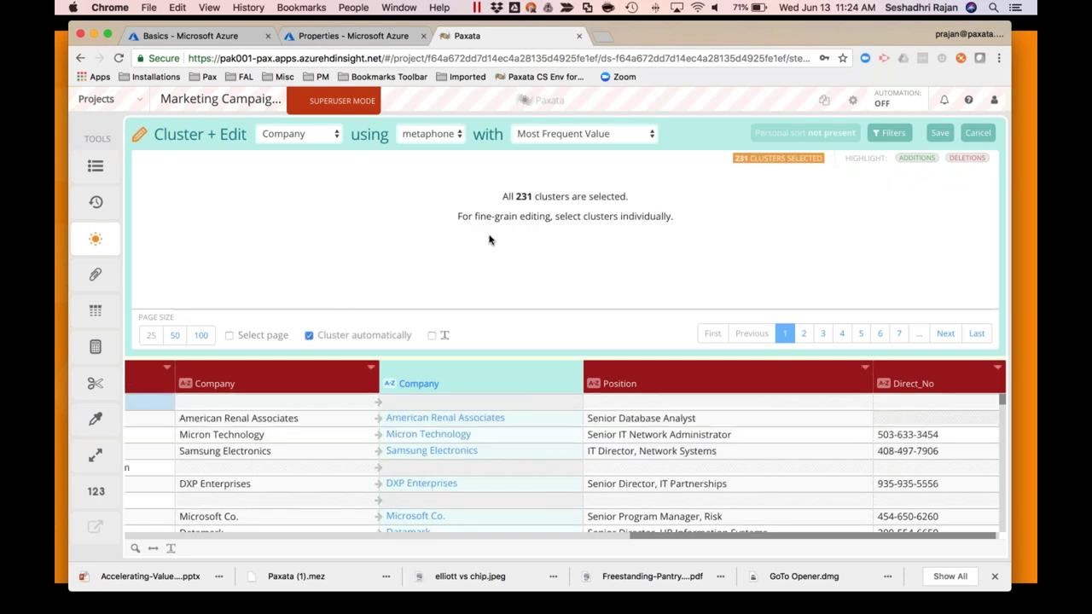
left_click(942, 134)
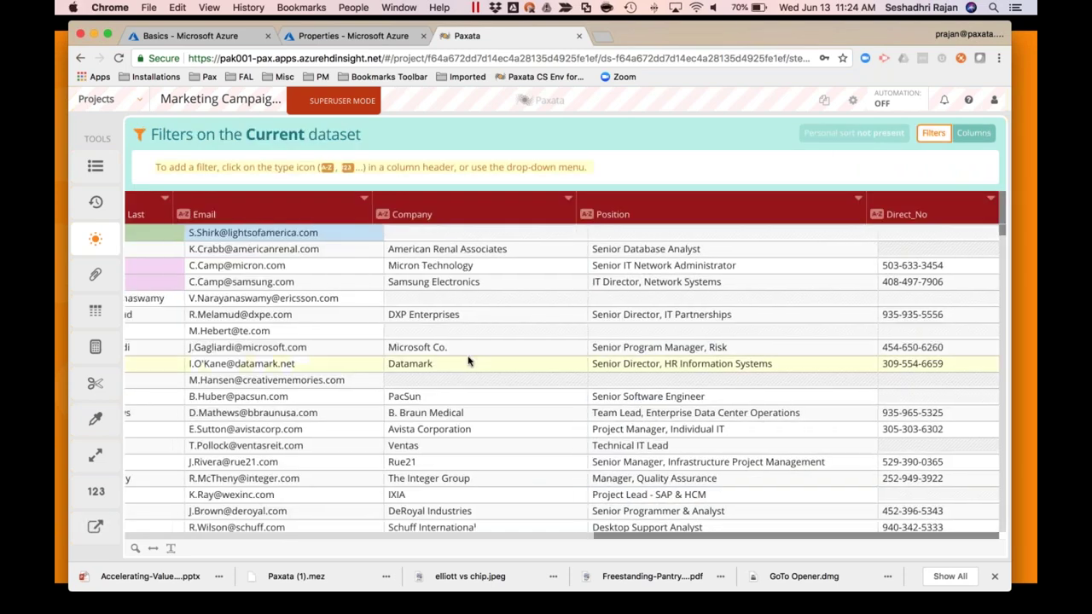
scroll(467, 362, "left", 5)
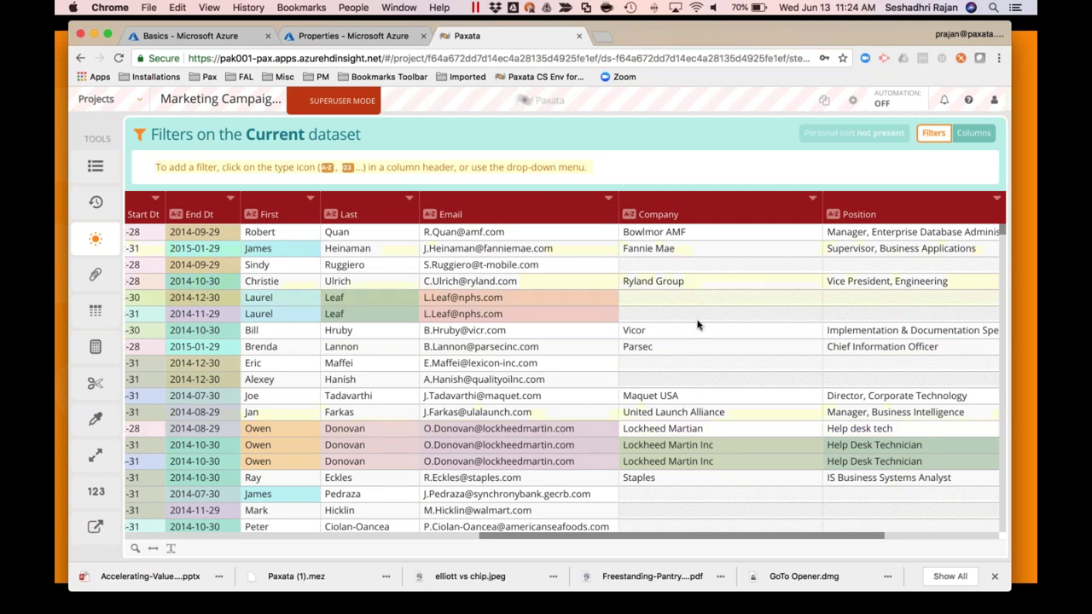
Reopen the Company value filter to check merged counts like JCPenney at 85
scroll(677, 405, "down", 1)
scroll(677, 404, "up", 1)
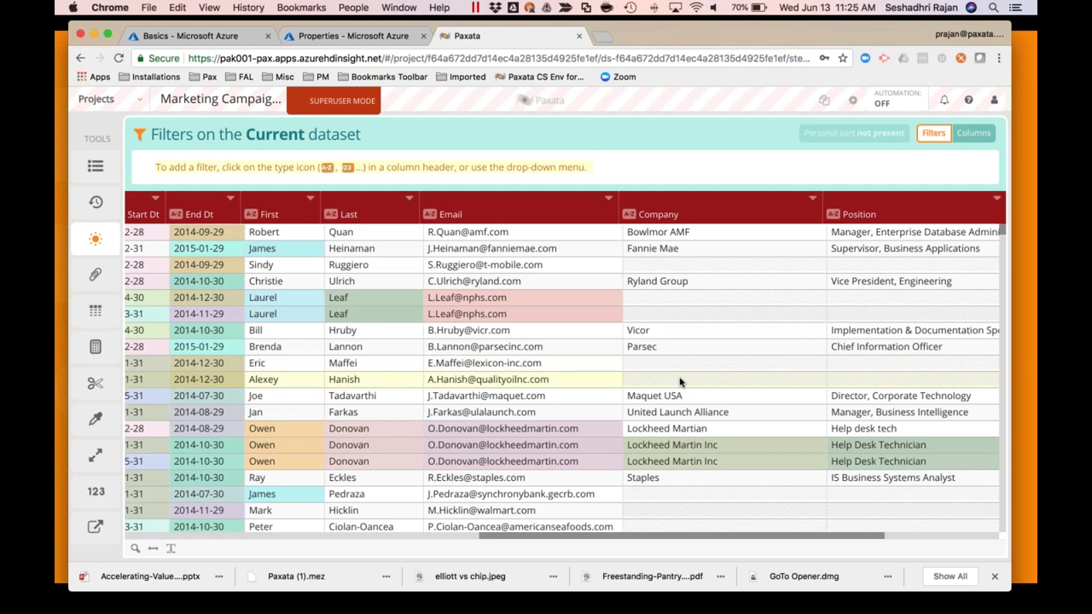
scroll(680, 381, "left", 5)
scroll(733, 350, "right", 2)
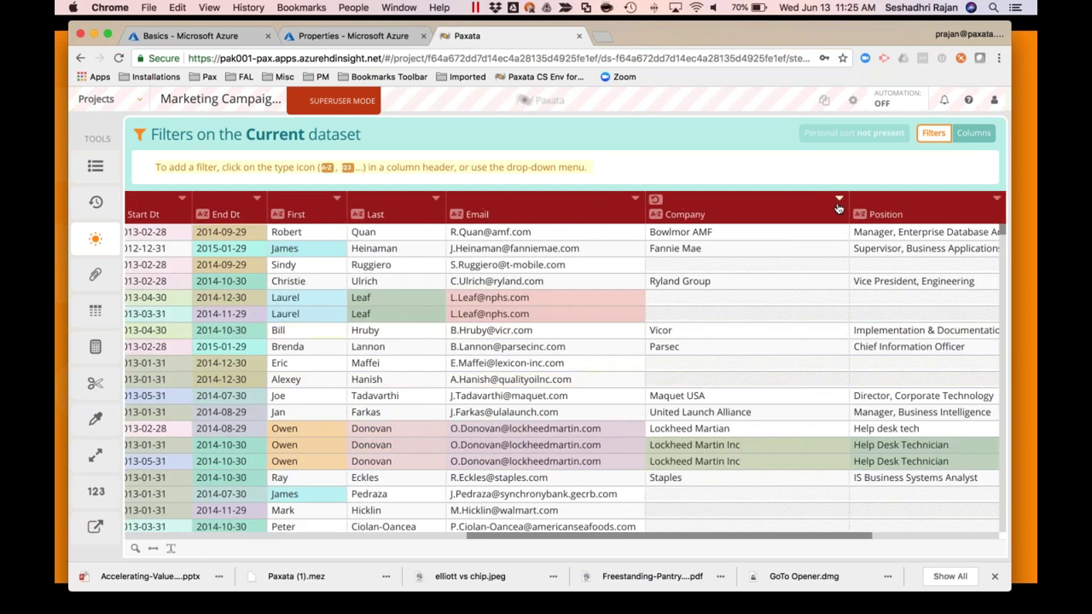
left_click(839, 199)
left_click(756, 236)
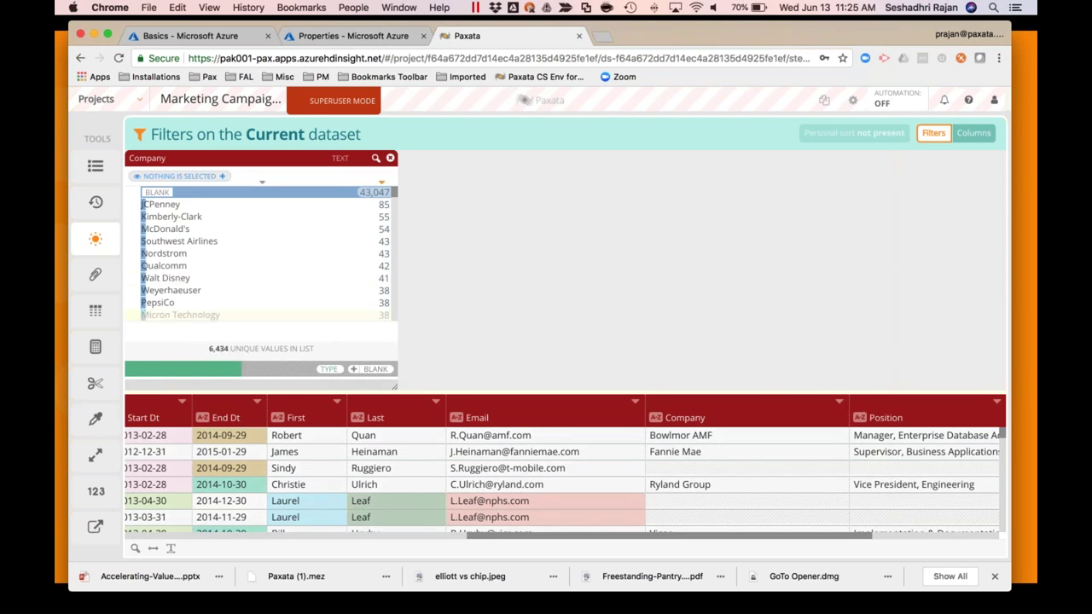
Compare the Start and Cluster + Edit steps in the step history, and glance at Versions
left_click(96, 167)
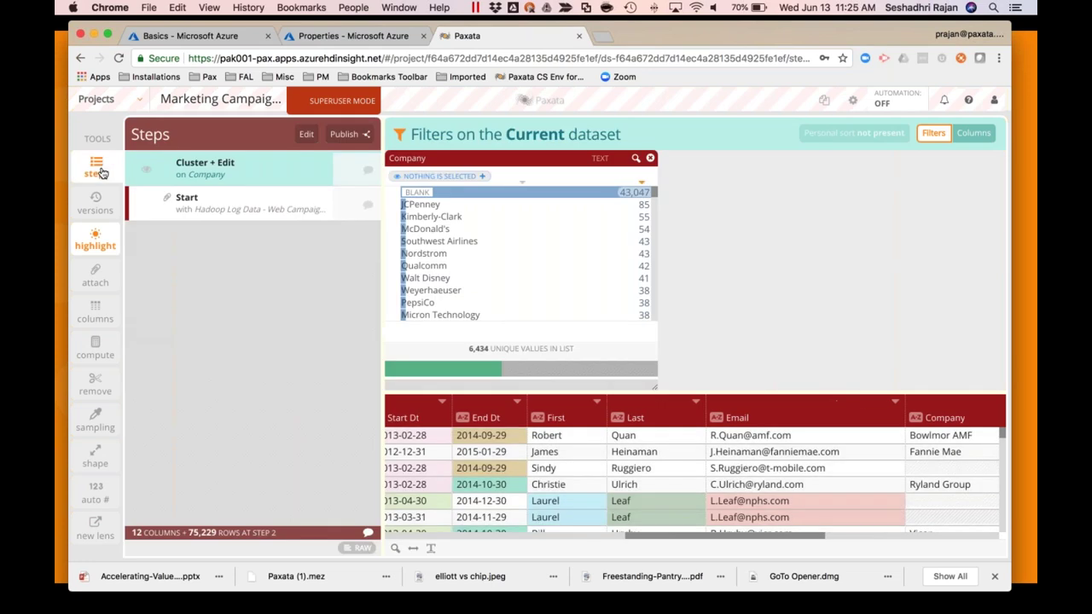
left_click(219, 209)
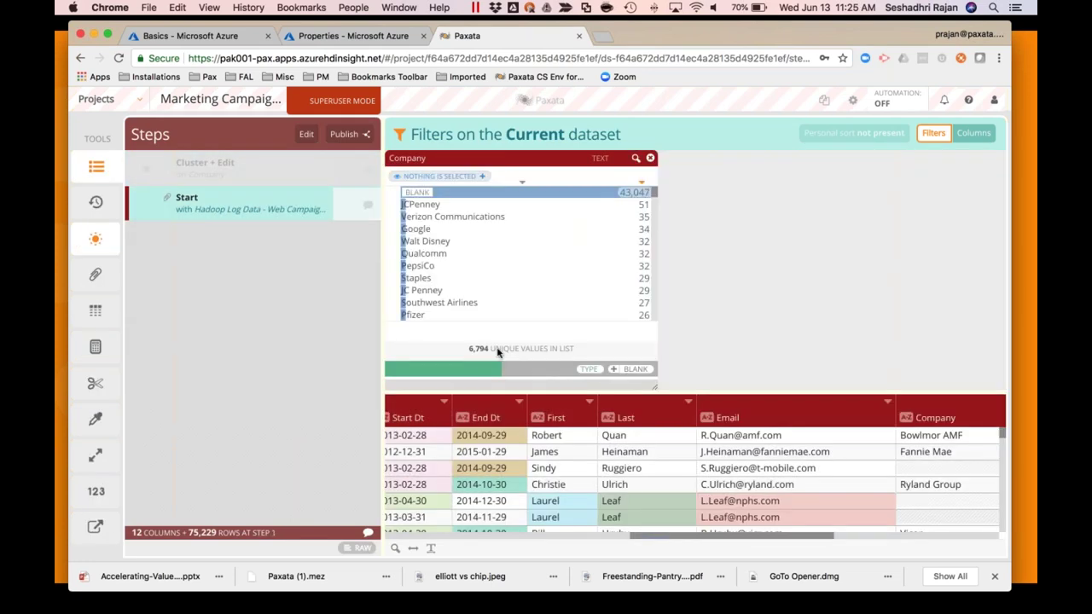
left_click(205, 169)
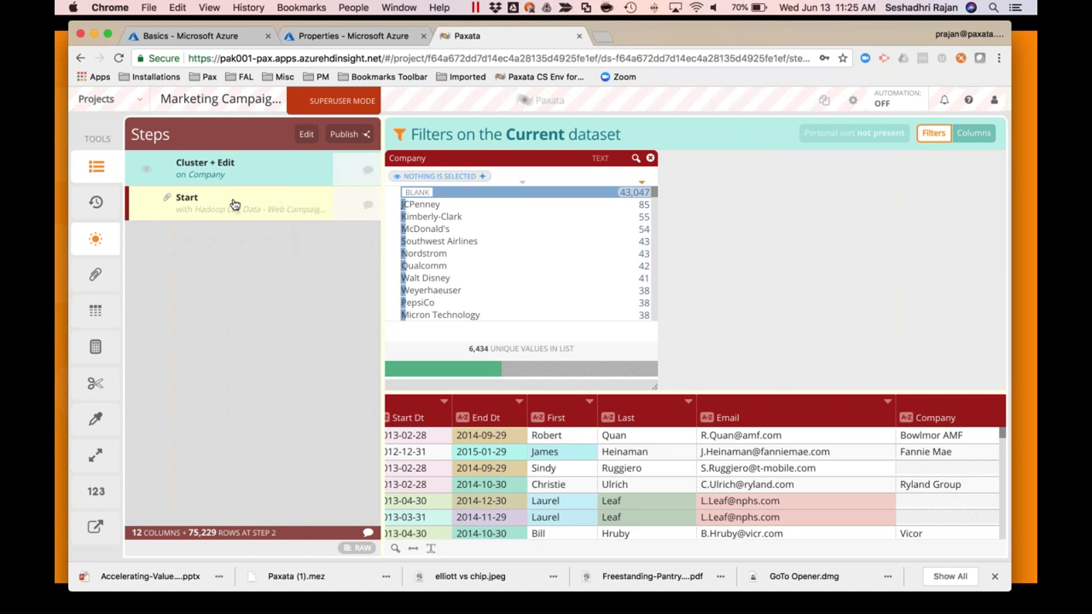
left_click(96, 202)
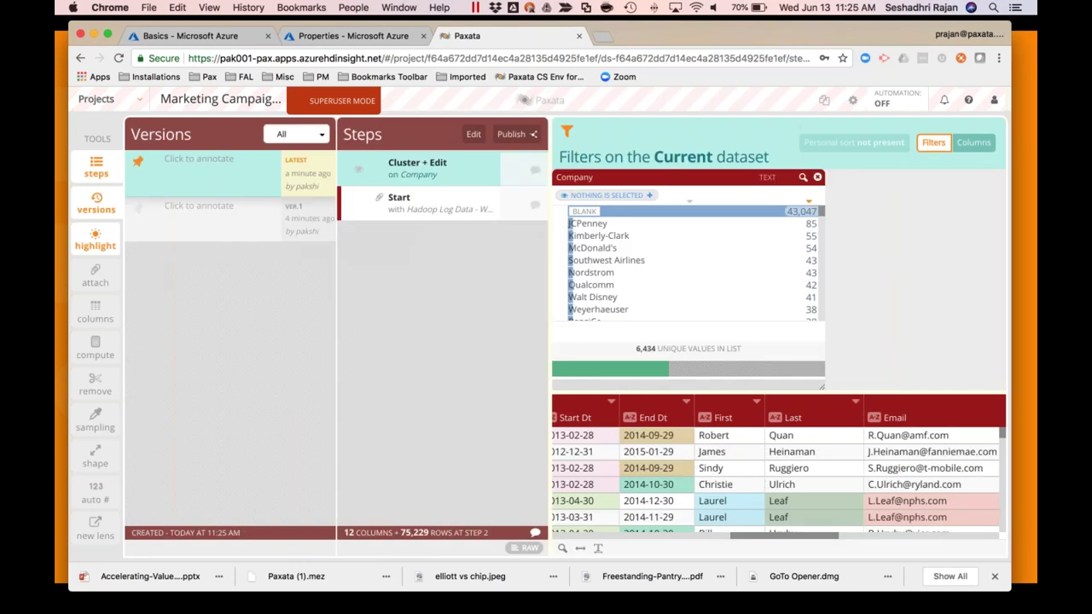
left_click(95, 202)
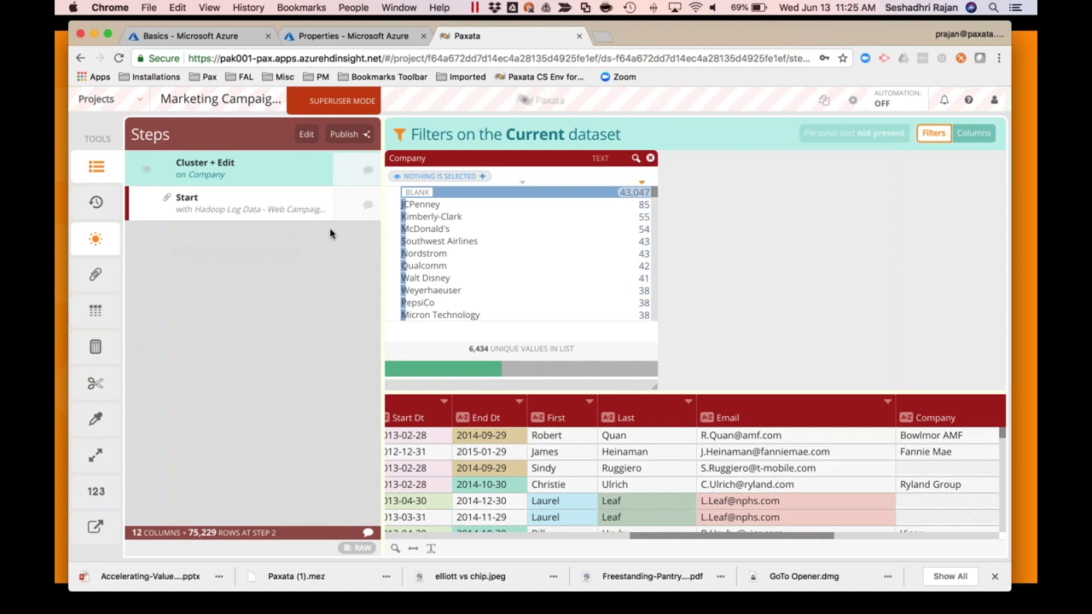
left_click(96, 166)
Look up CRM Leads.csv matching Email to E-mail, and commit the join
scroll(494, 458, "down", 5)
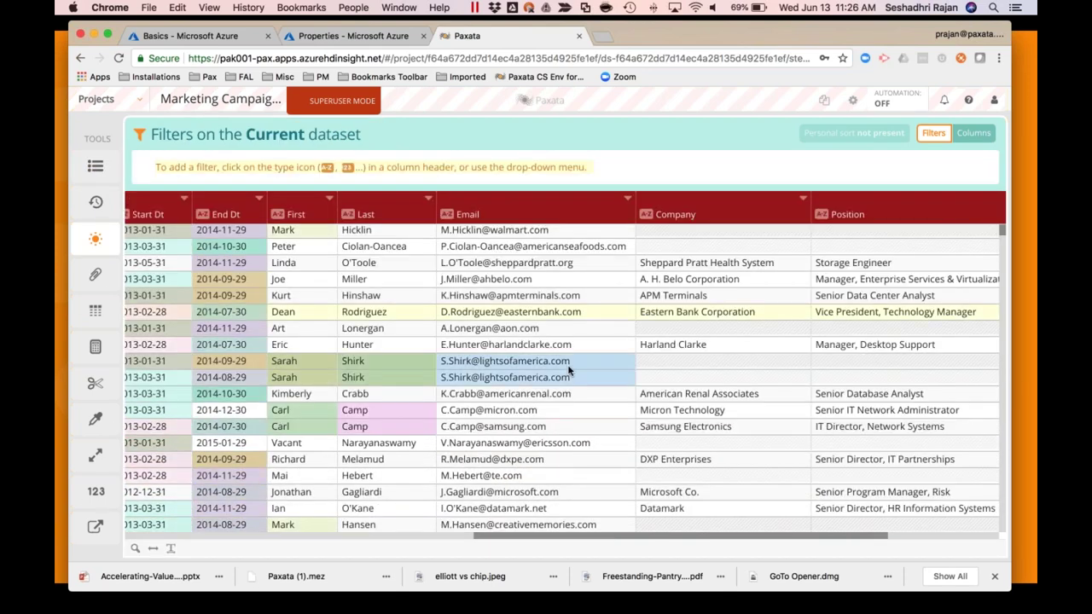
scroll(570, 370, "down", 8)
scroll(571, 370, "up", 5)
scroll(571, 370, "up", 3)
mouse_move(93, 271)
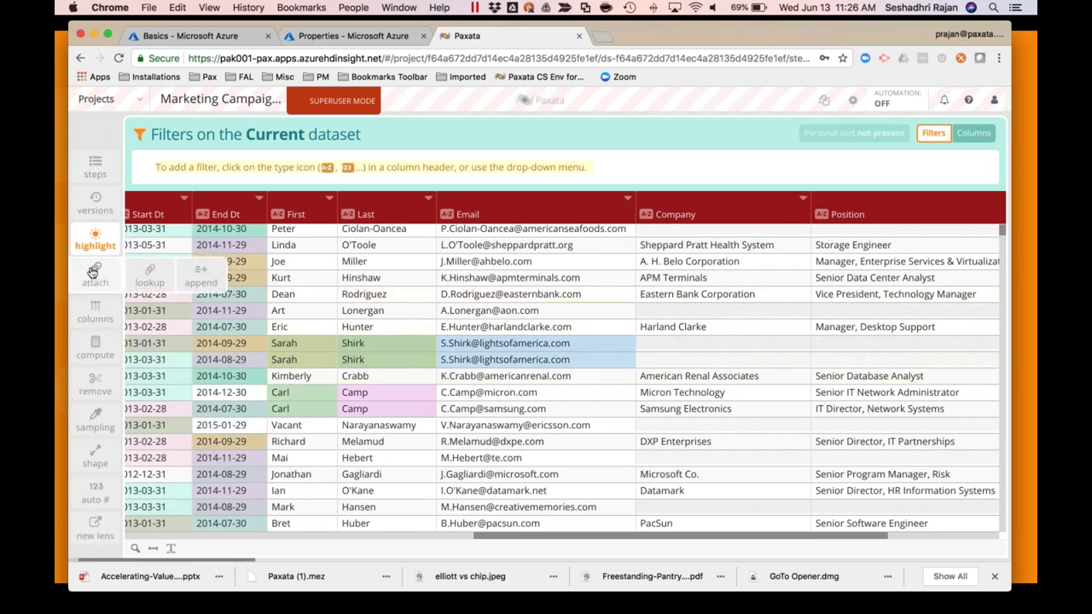
left_click(151, 273)
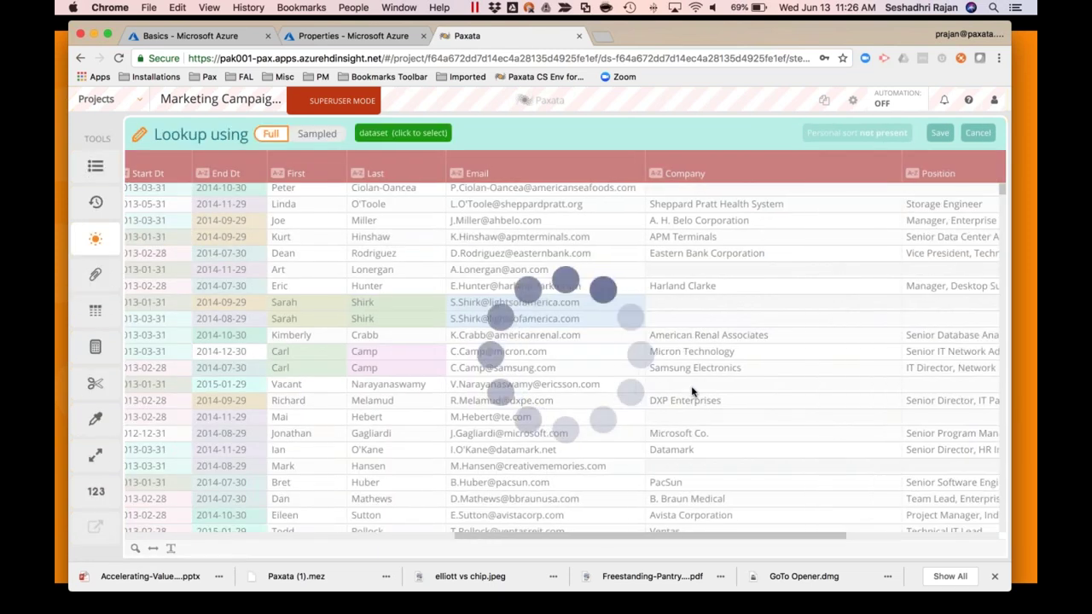
left_click(434, 134)
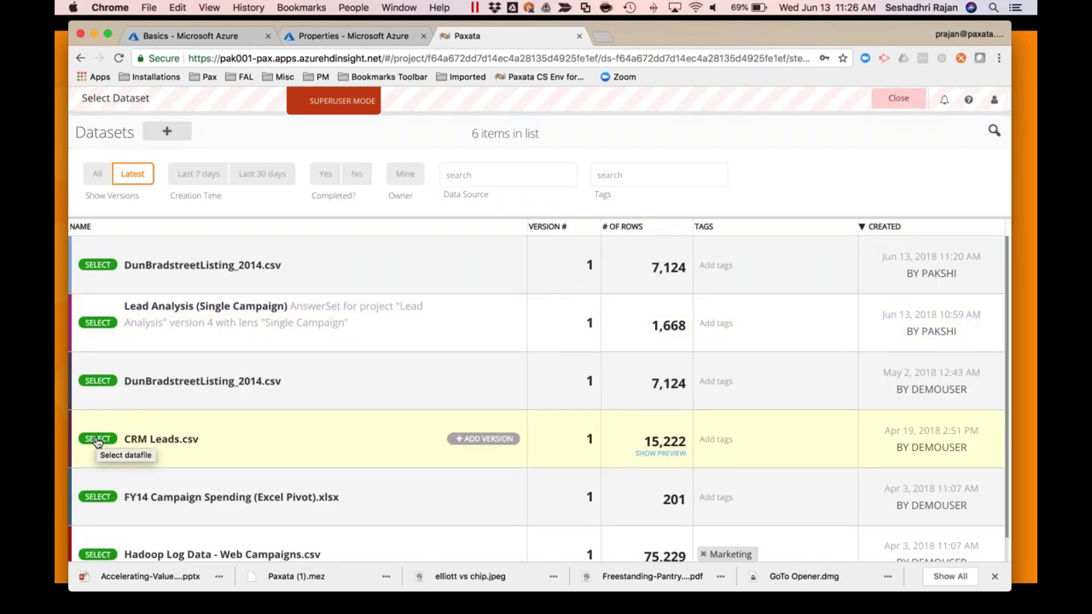
left_click(346, 419)
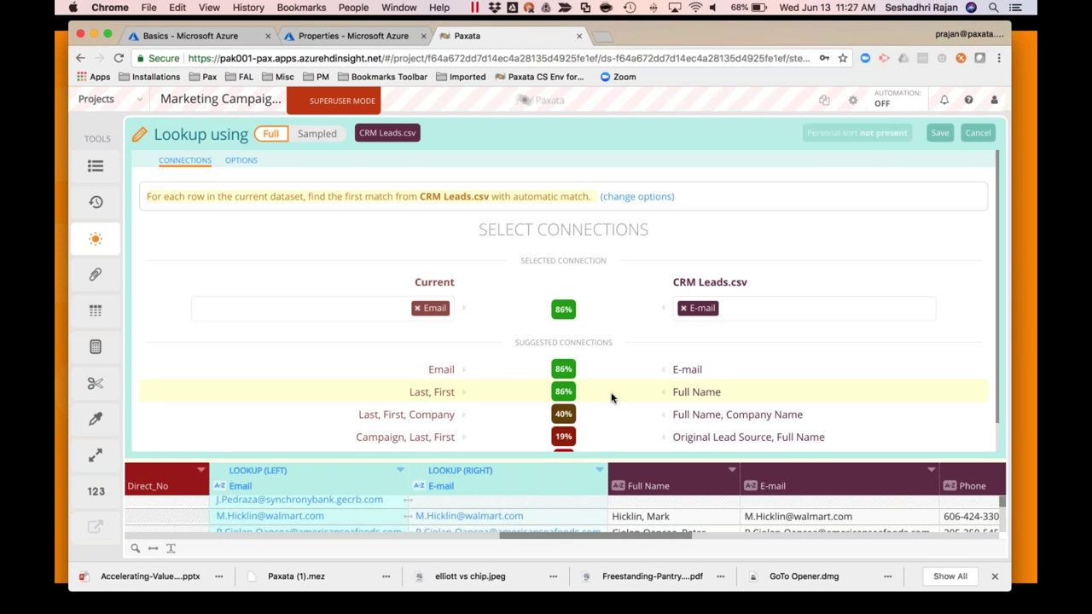
left_click(617, 373)
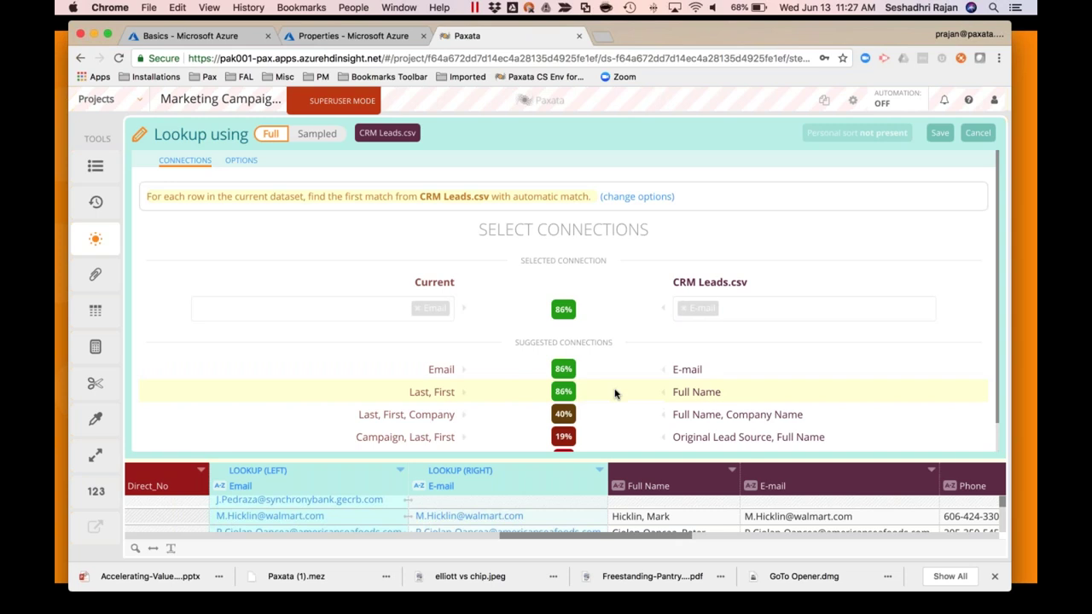
left_click(940, 134)
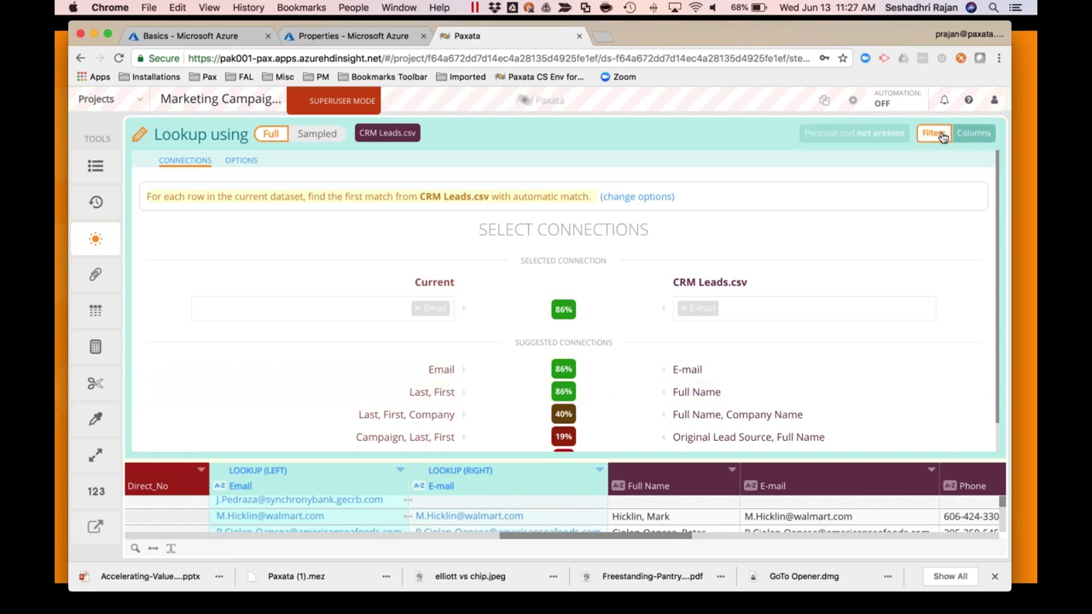
Open Filters and list the new Sources column's values (65,118 matched, 10,111 campaigns only)
left_click(934, 134)
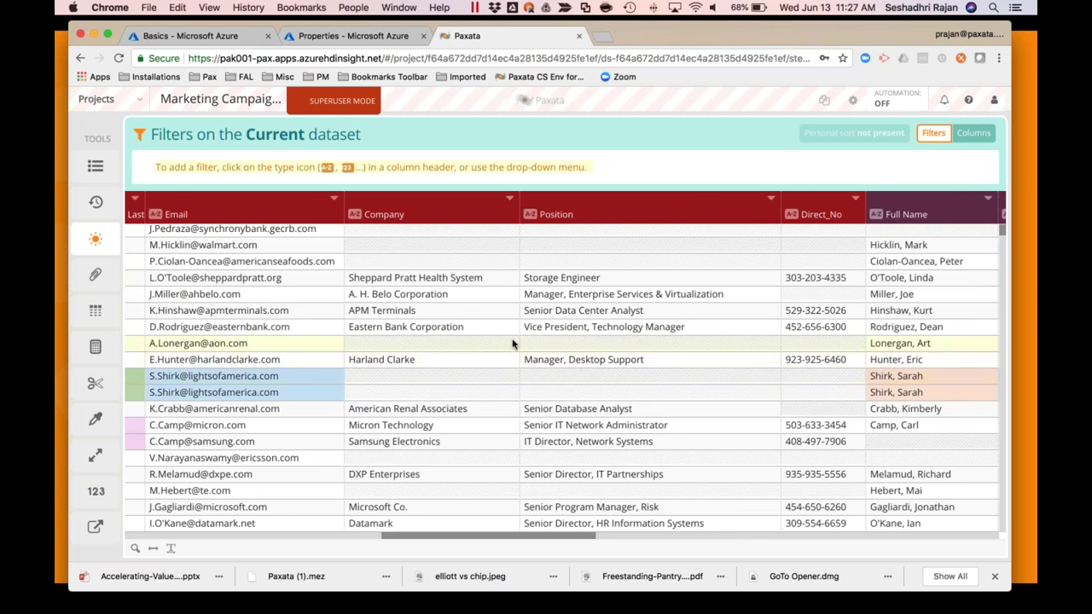
scroll(511, 343, "right", 10)
scroll(512, 343, "left", 15)
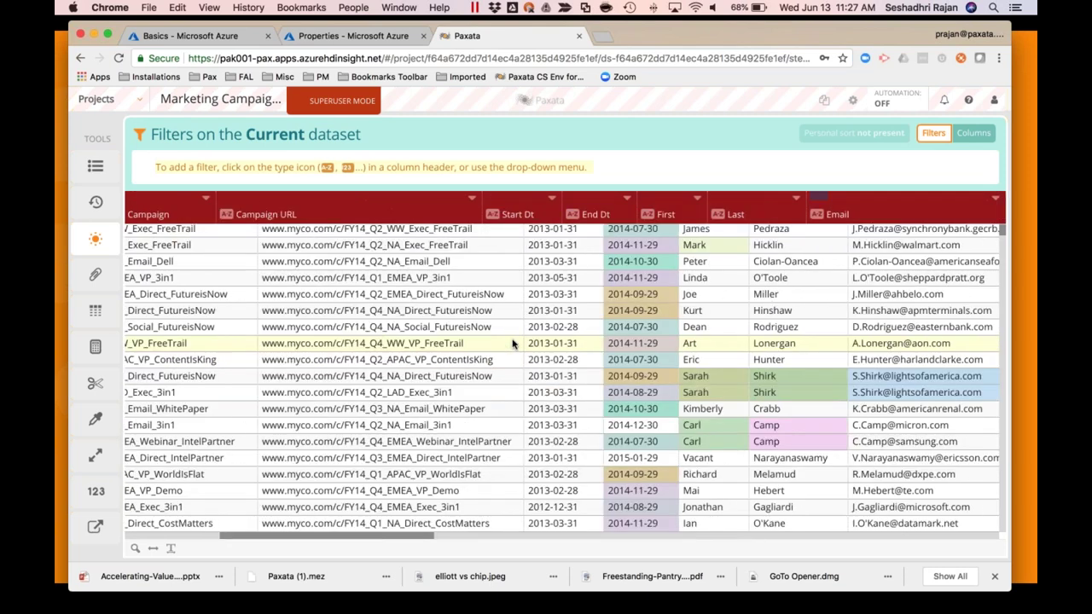
scroll(512, 343, "left", 6)
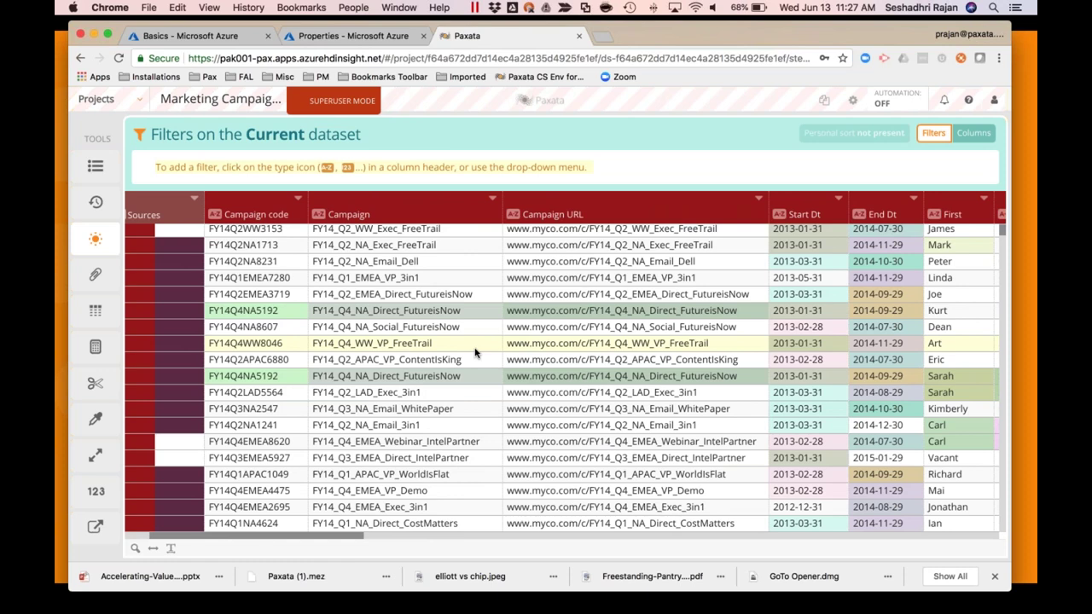
scroll(442, 336, "left", 4)
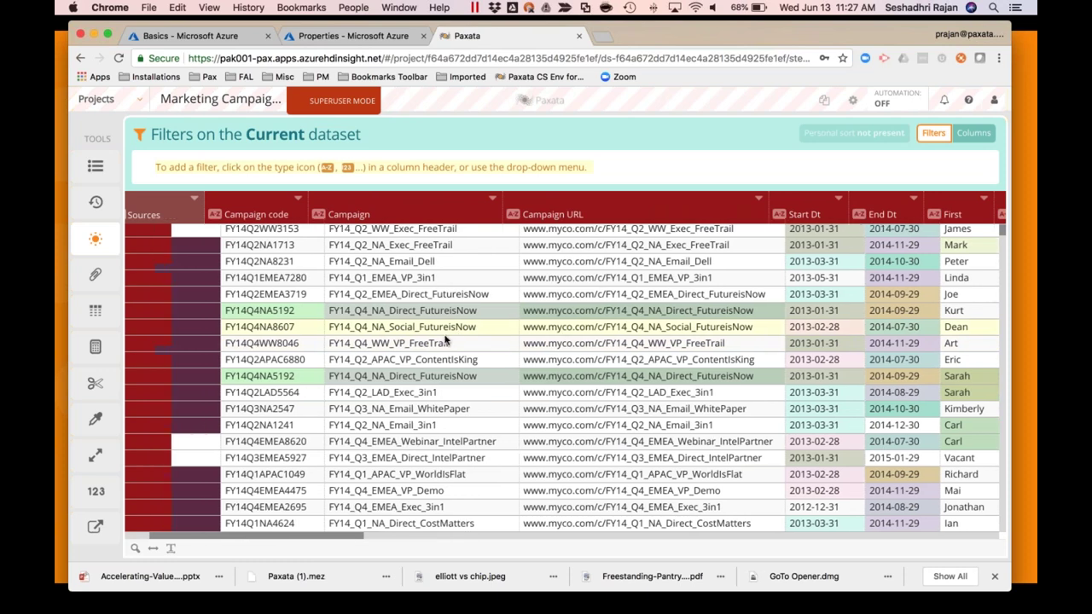
scroll(279, 299, "up", 5)
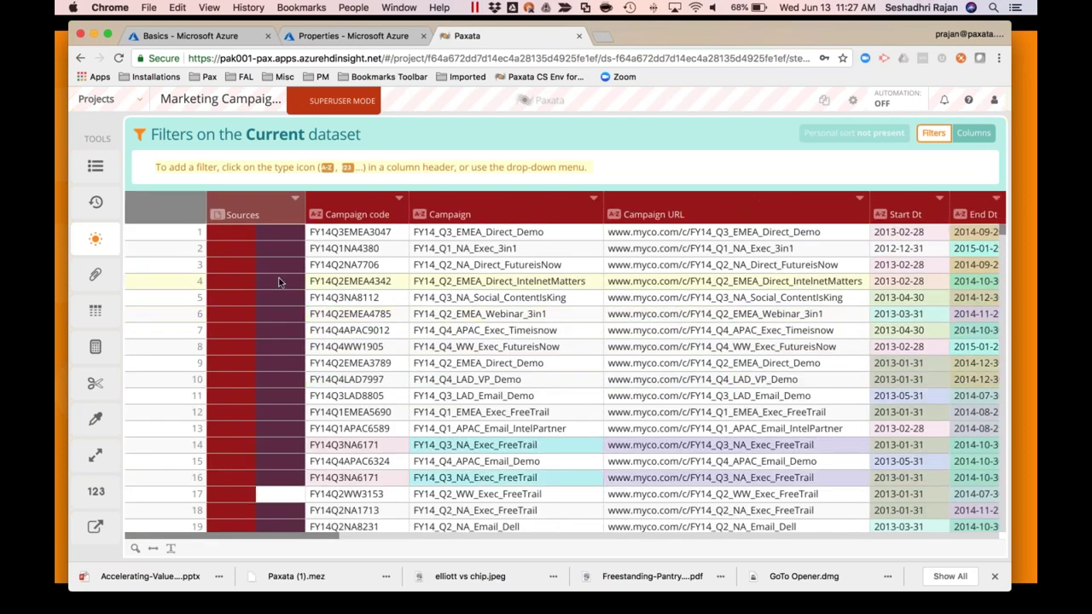
scroll(253, 277, "down", 5)
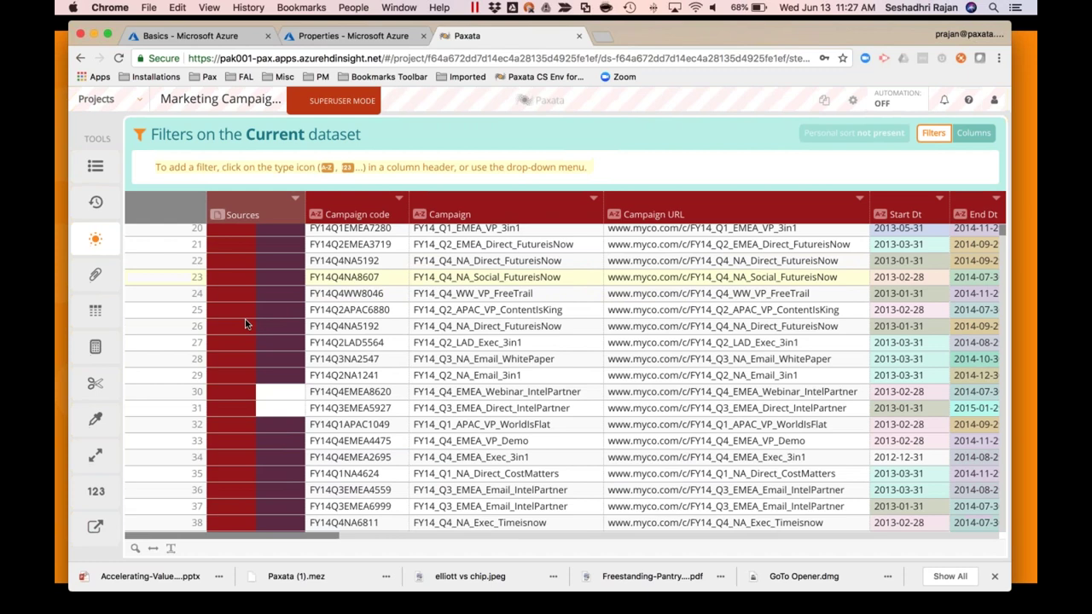
scroll(244, 324, "down", 8)
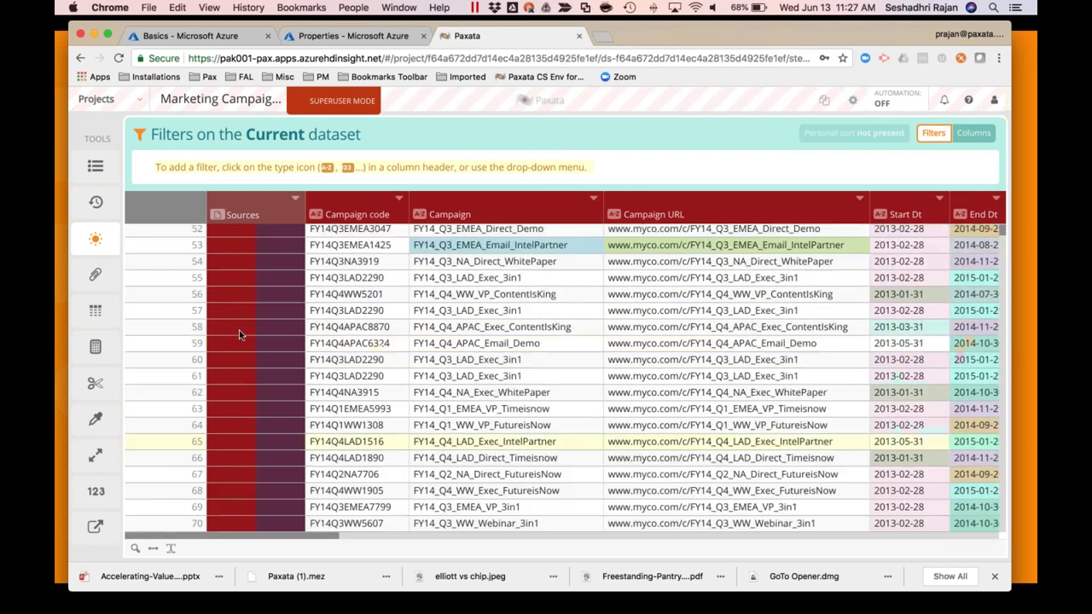
scroll(239, 332, "up", 10)
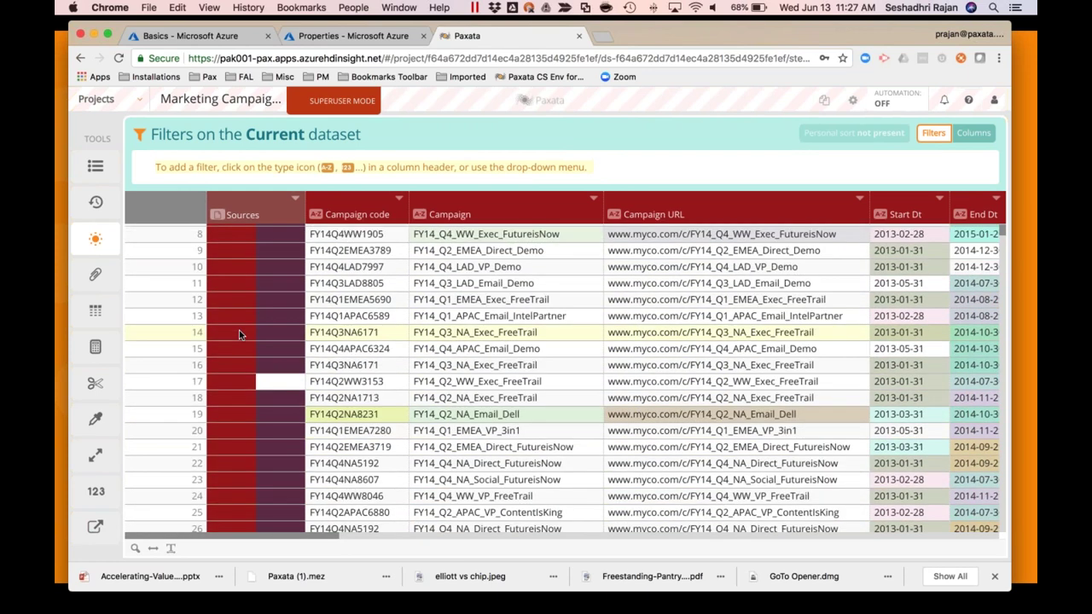
left_click(242, 214)
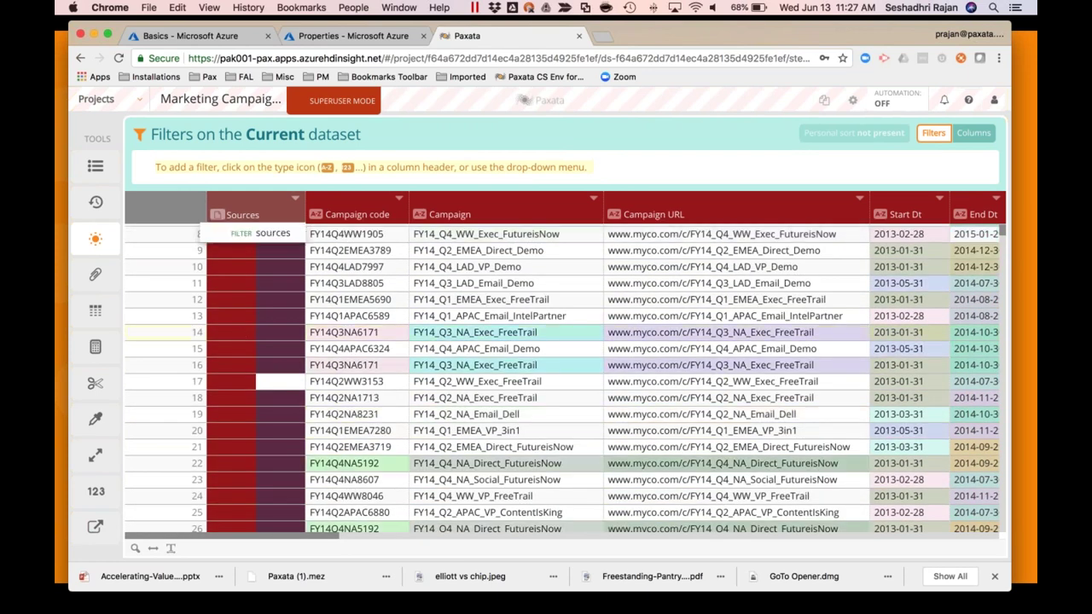
left_click(274, 234)
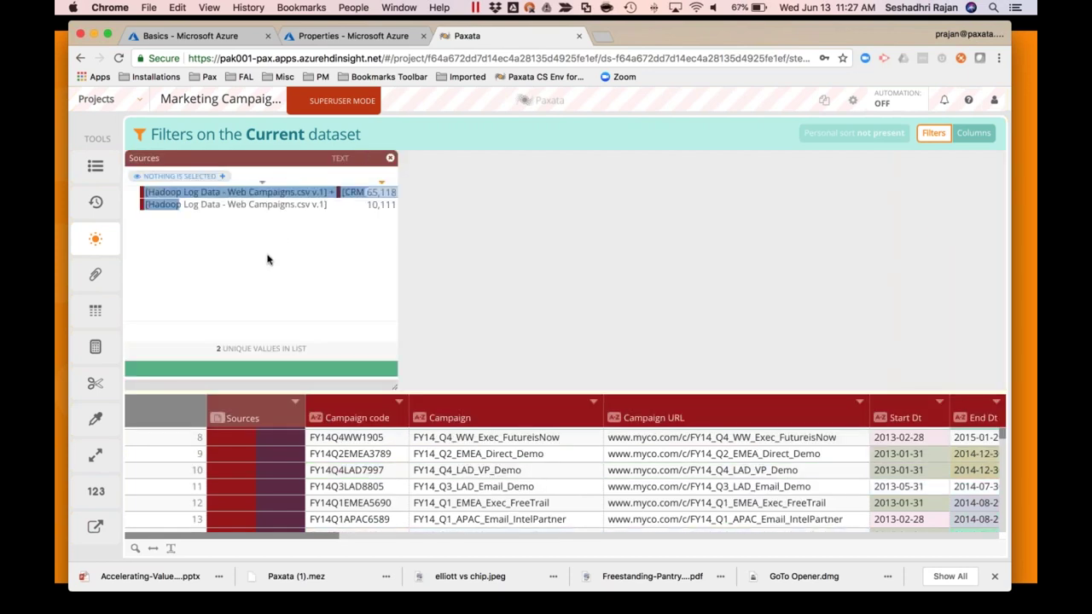
Keep only the 10,111 unmatched rows and save and publish them as lens 'Missing from CRM'
left_click(236, 206)
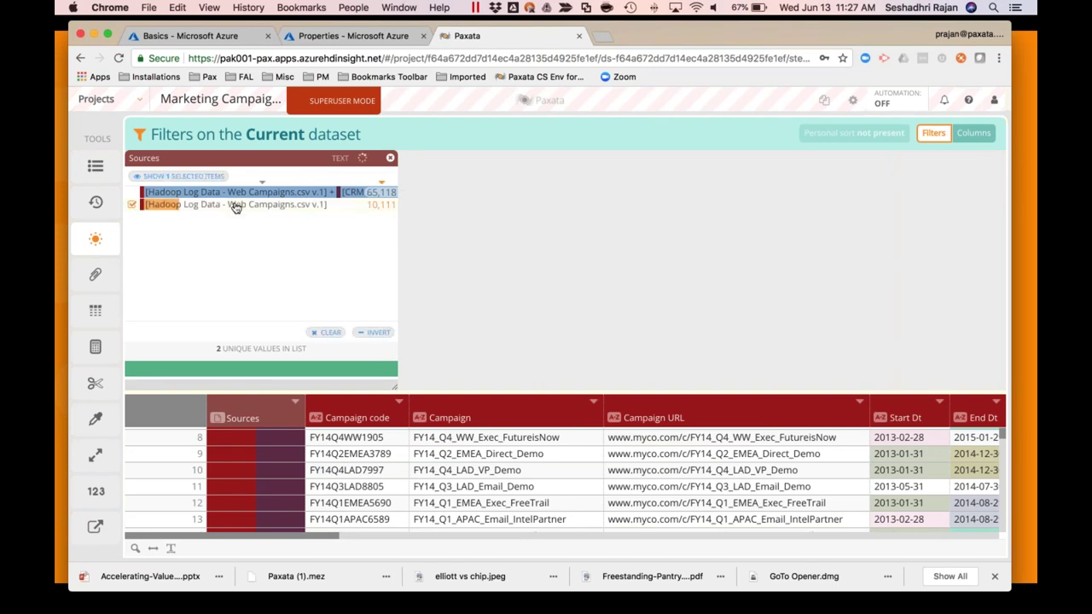
left_click(94, 525)
key("Down")
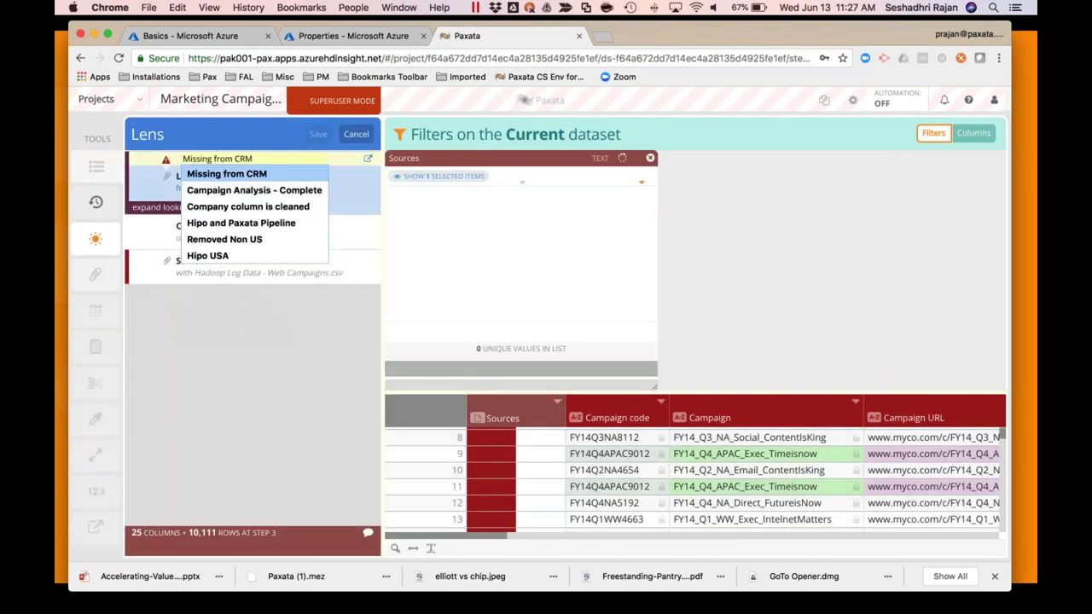
left_click(253, 177)
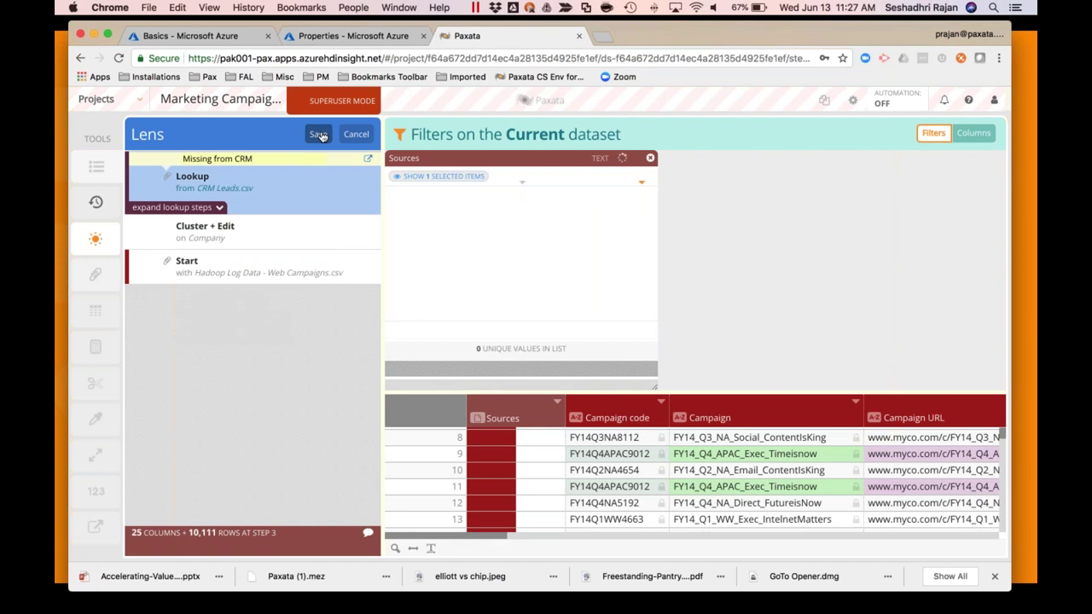
left_click(317, 134)
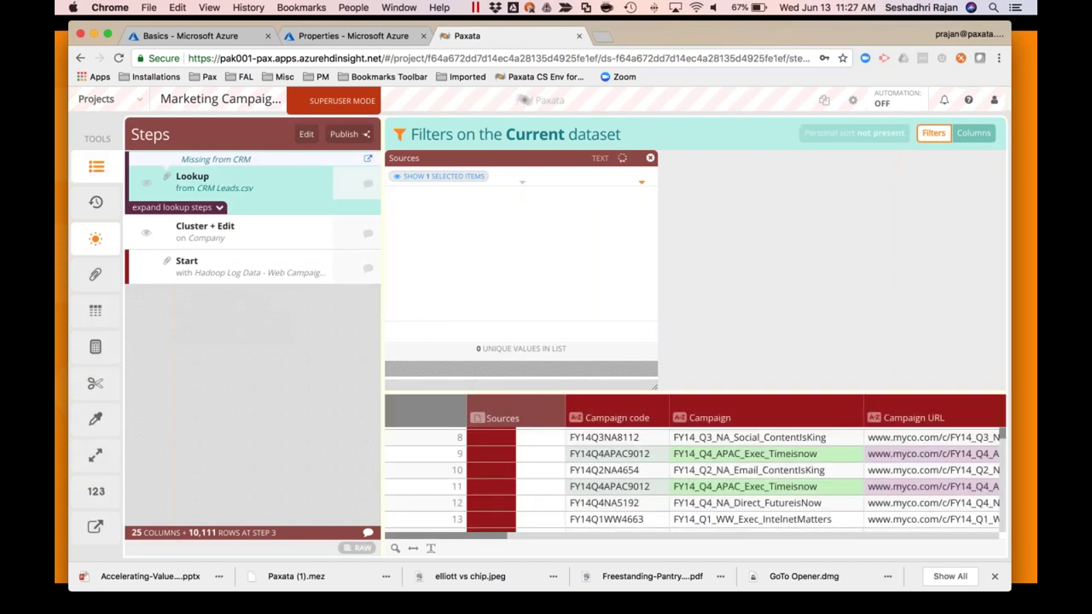
left_click(349, 159)
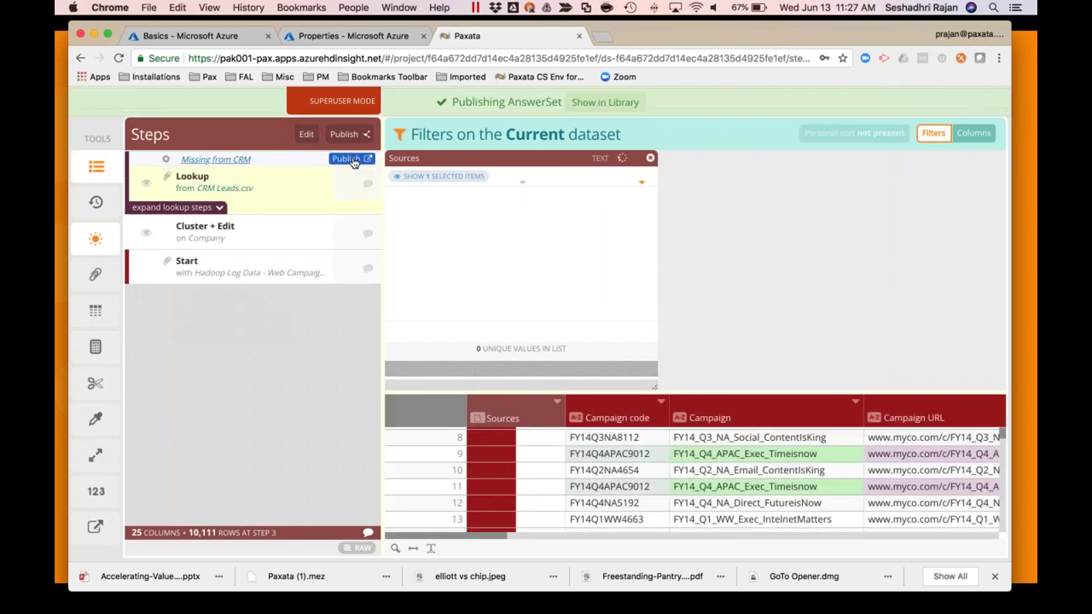
Show the published lens in the Library, then switch to Power BI Desktop
left_click(604, 103)
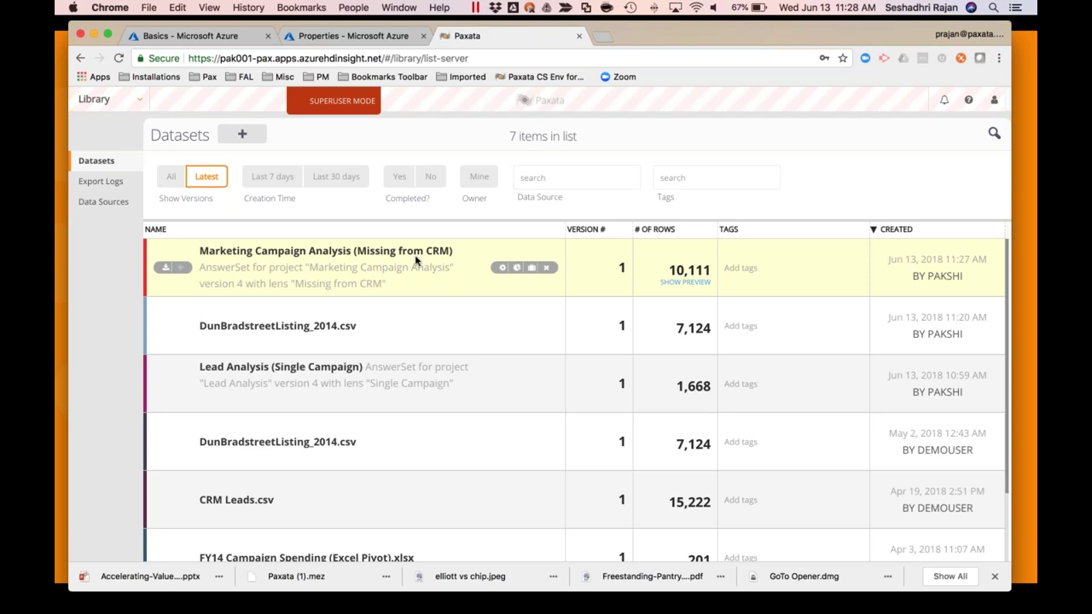
mouse_move(631, 611)
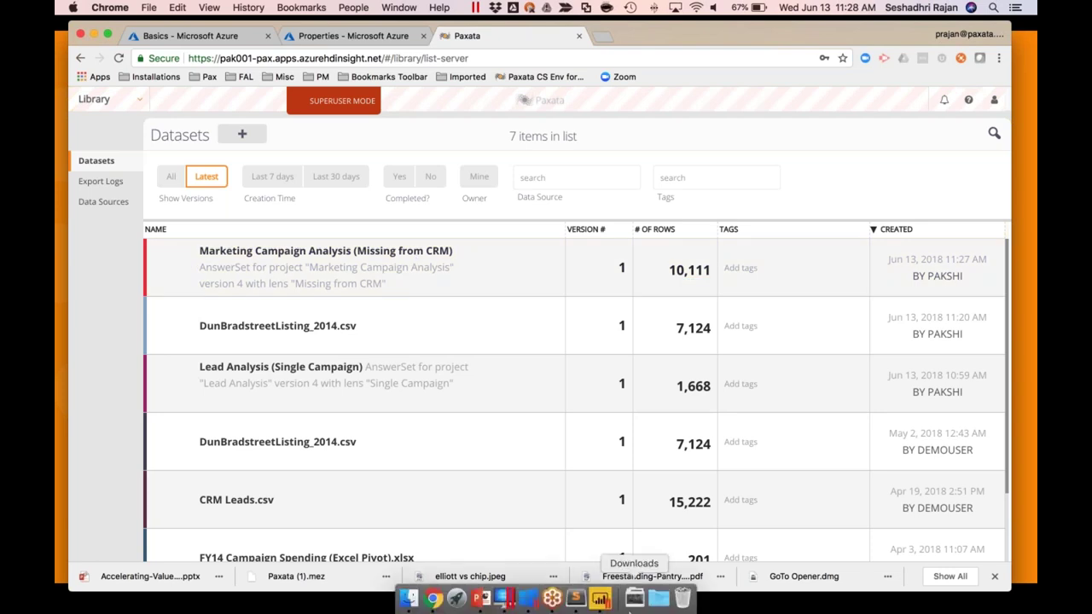
left_click(601, 601)
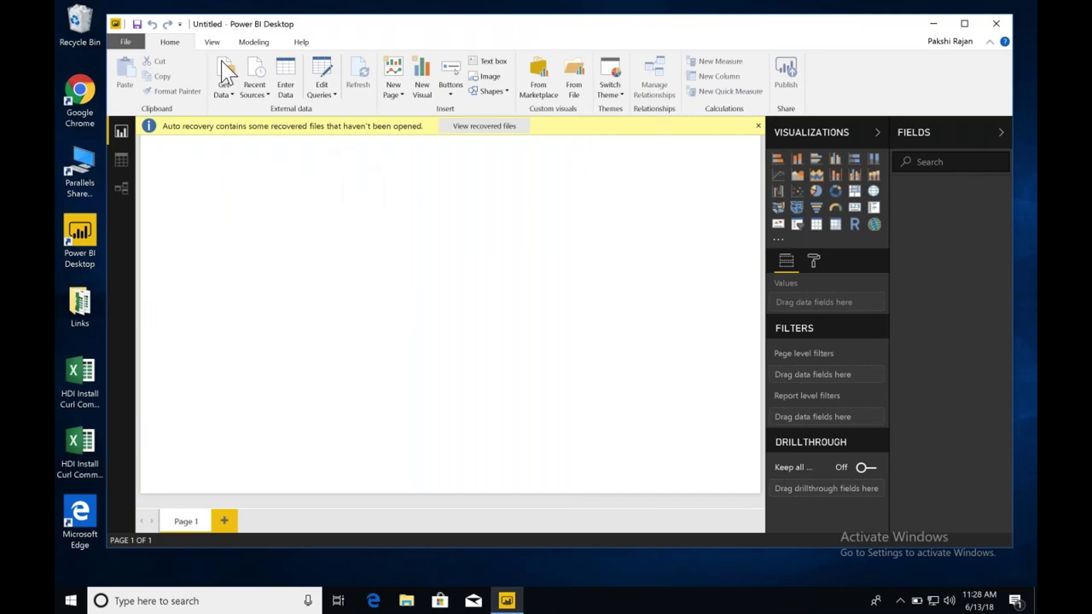
left_click(266, 81)
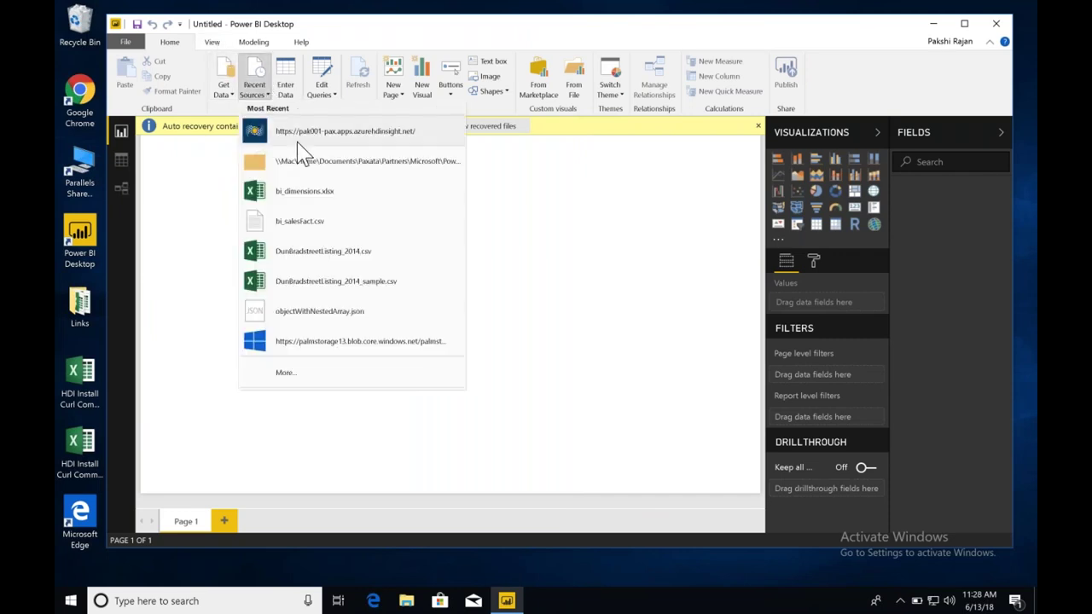
left_click(305, 157)
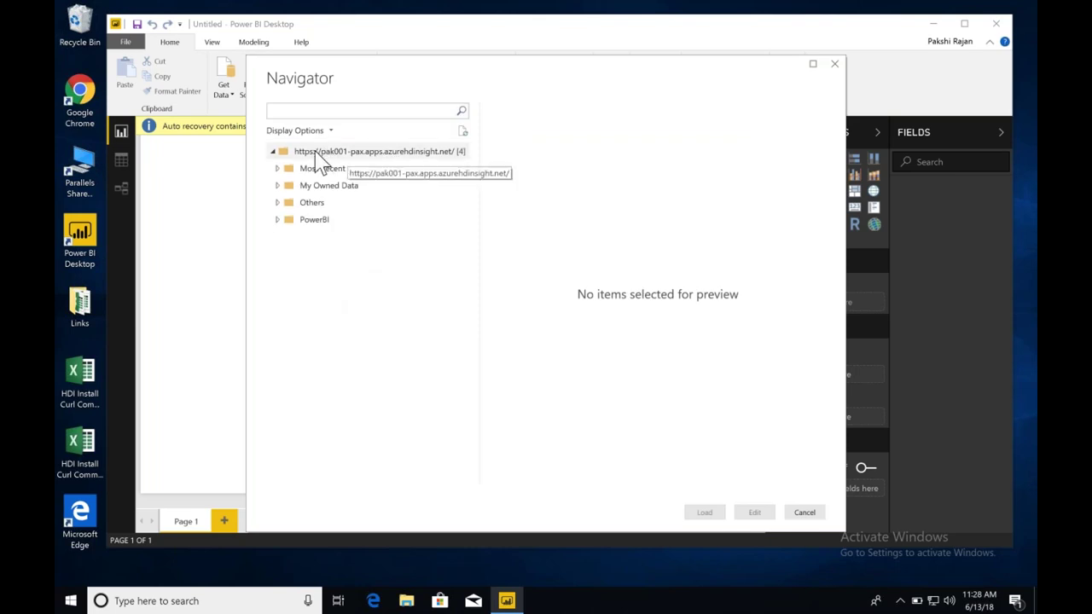
double_click(288, 169)
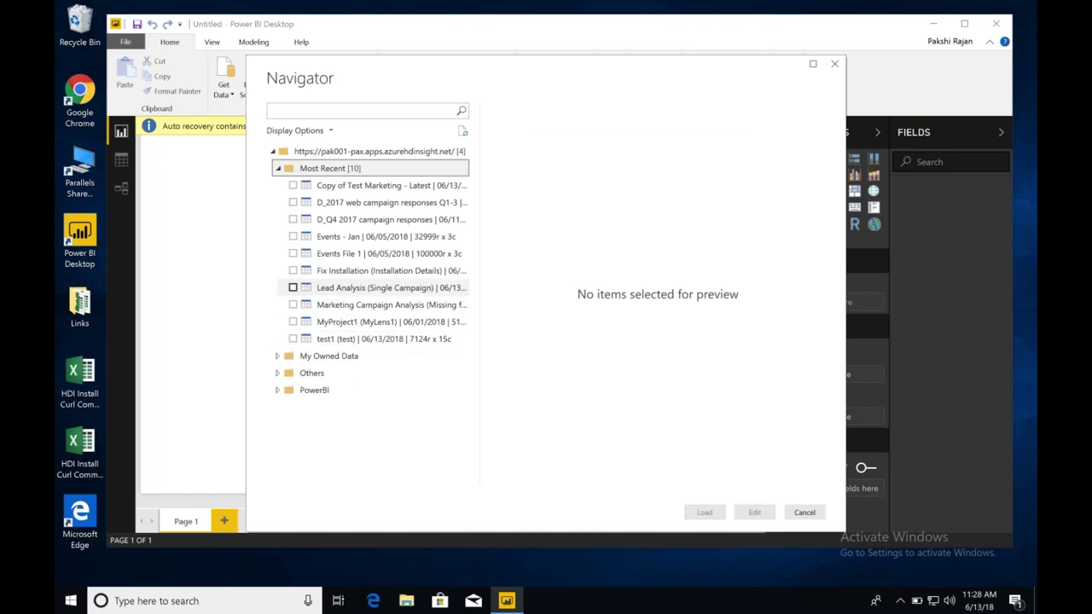
left_click(358, 287)
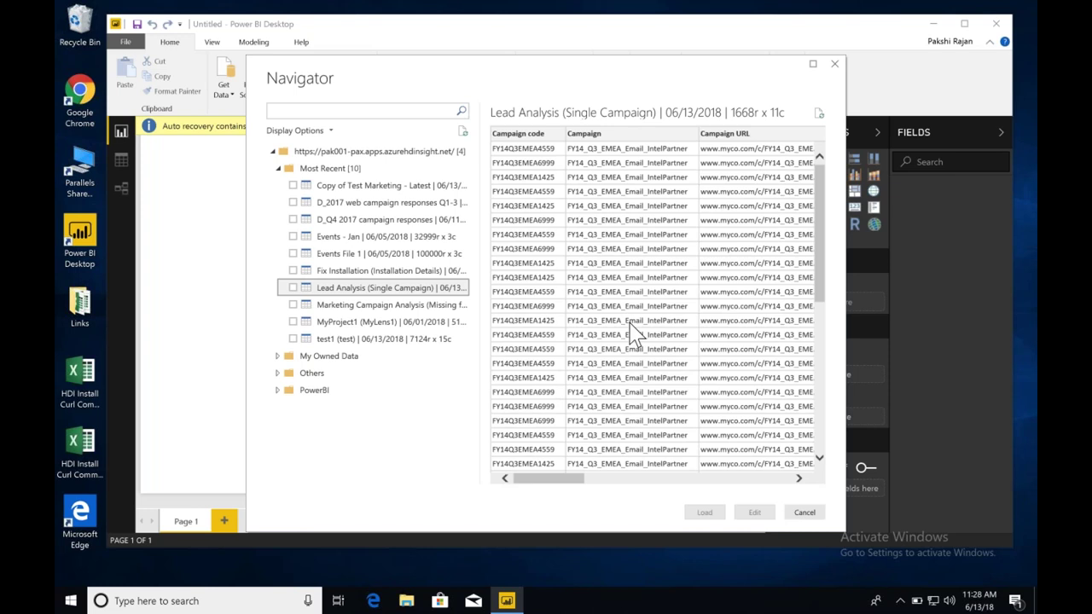
left_click(804, 512)
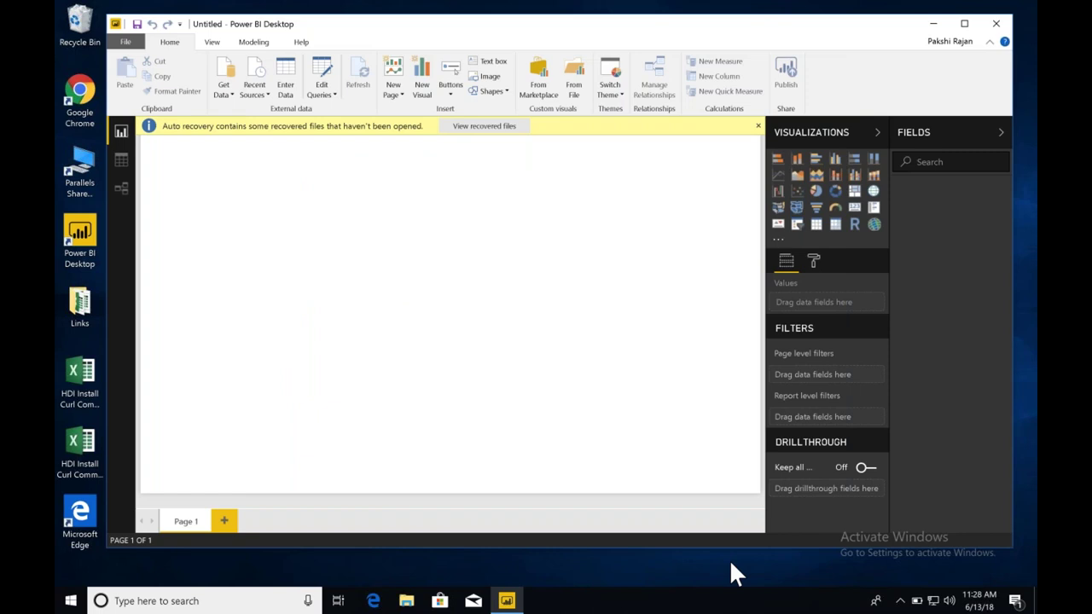